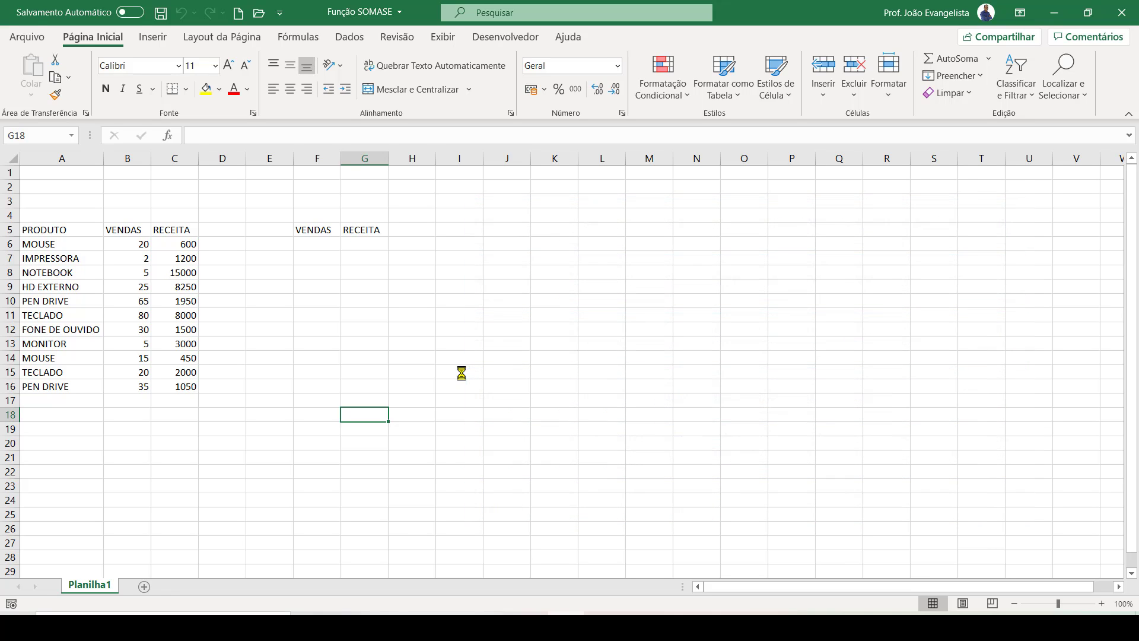
# - In F6 under VENDAS, enter =SOMASE(A6:A16;"MOUSE";B6:B16) to total the mouse sales
pyautogui.click(321, 249)
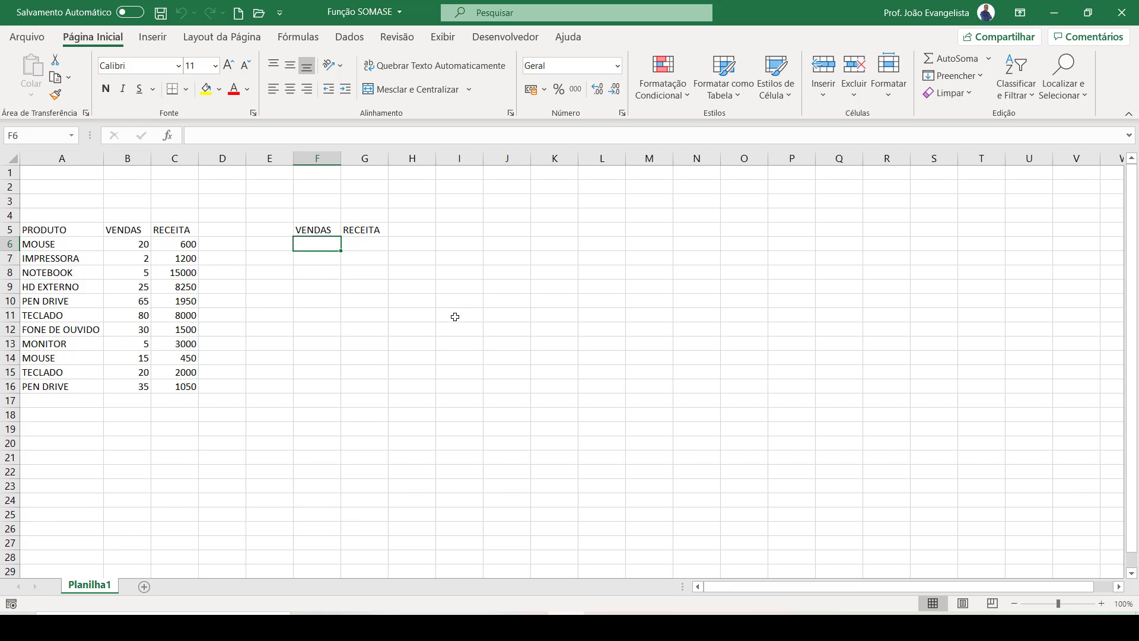
pyautogui.write('=SOMASE')
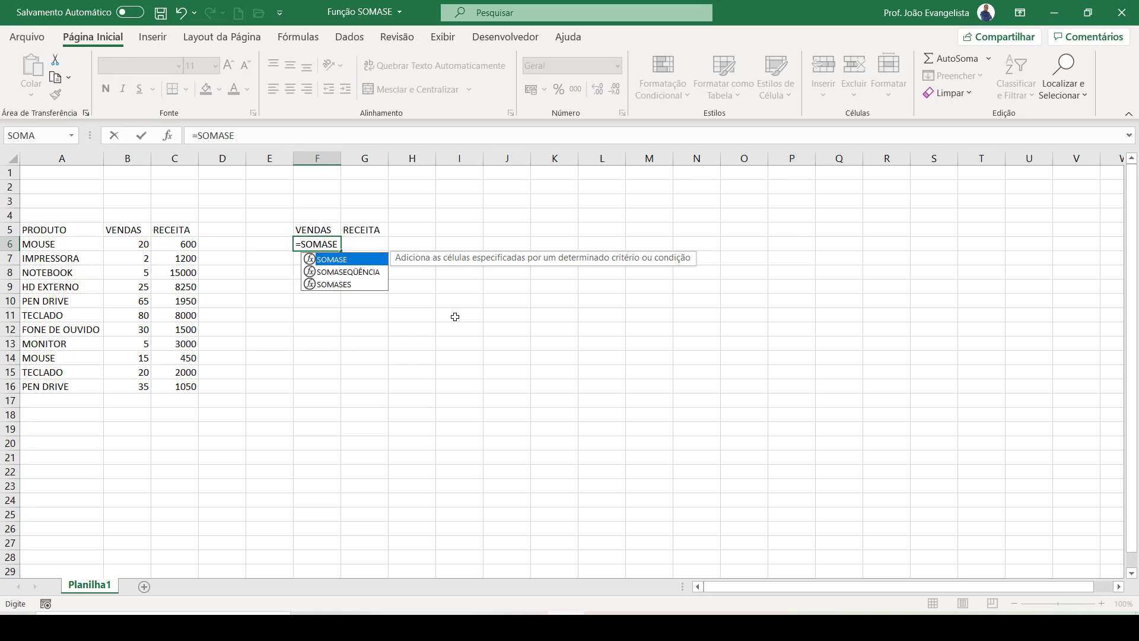
pyautogui.write('(')
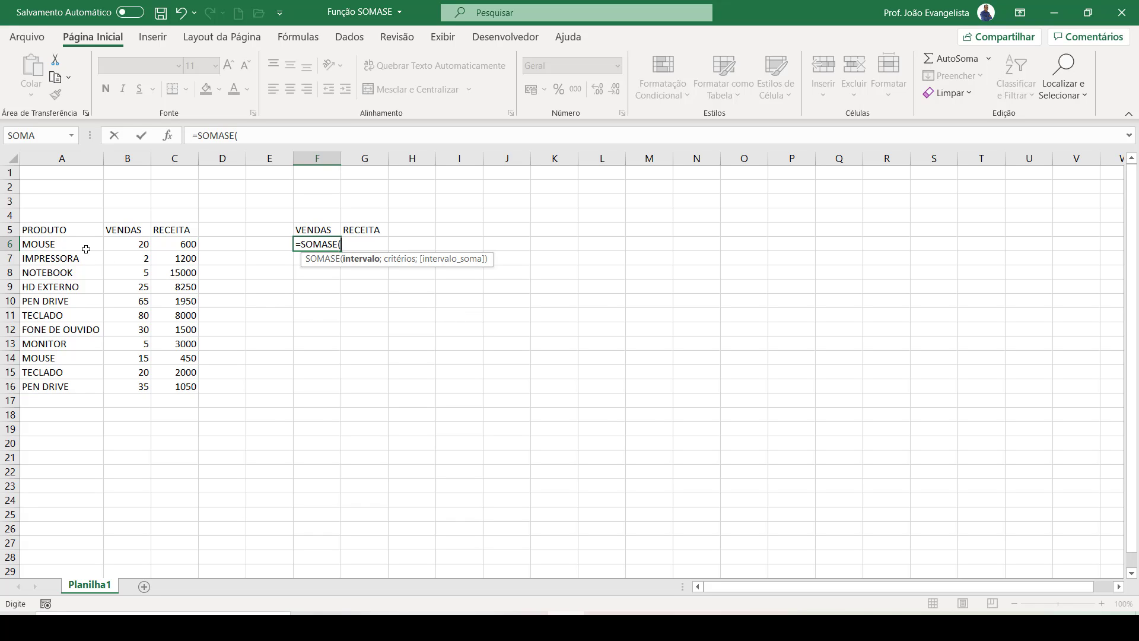
pyautogui.moveTo(83, 244); pyautogui.dragTo(68, 384)
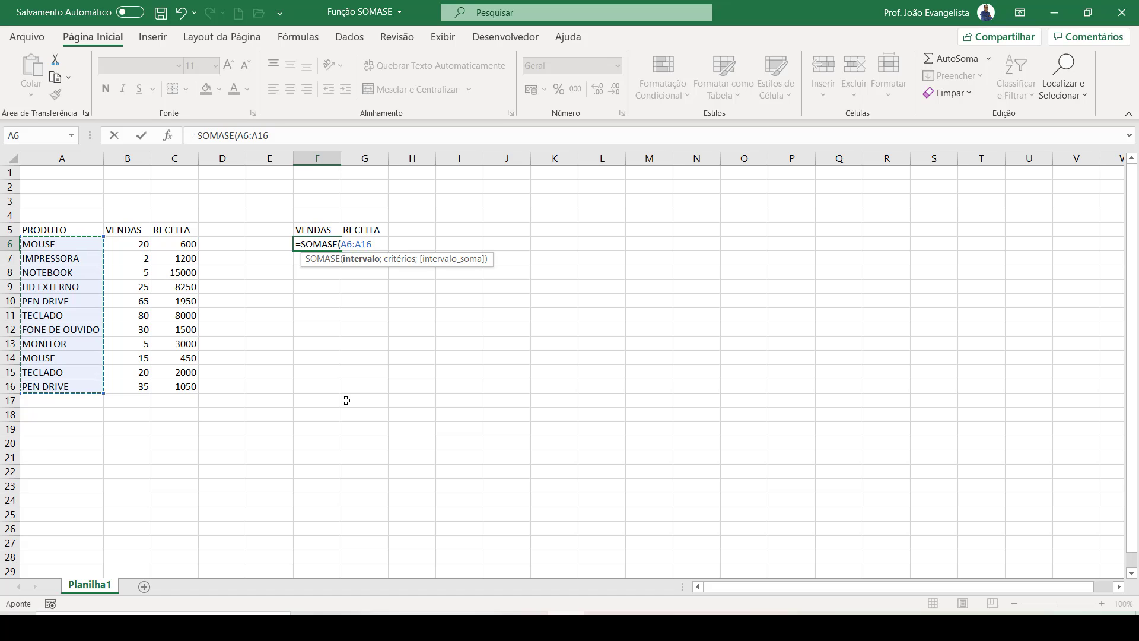
pyautogui.write(';')
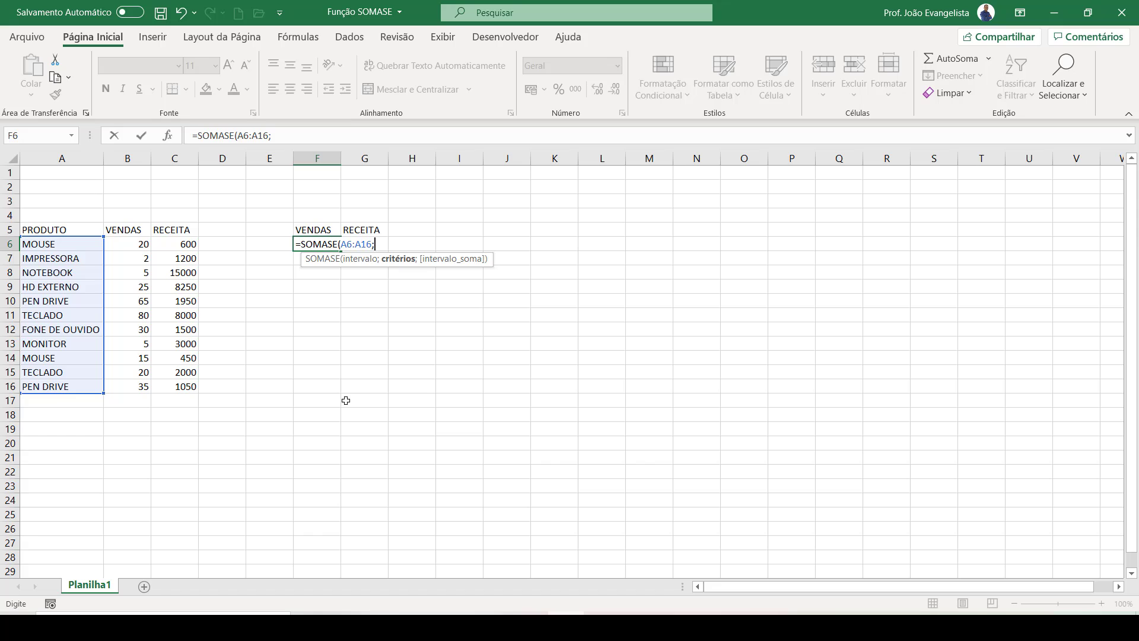
pyautogui.write('"MOUSE";')
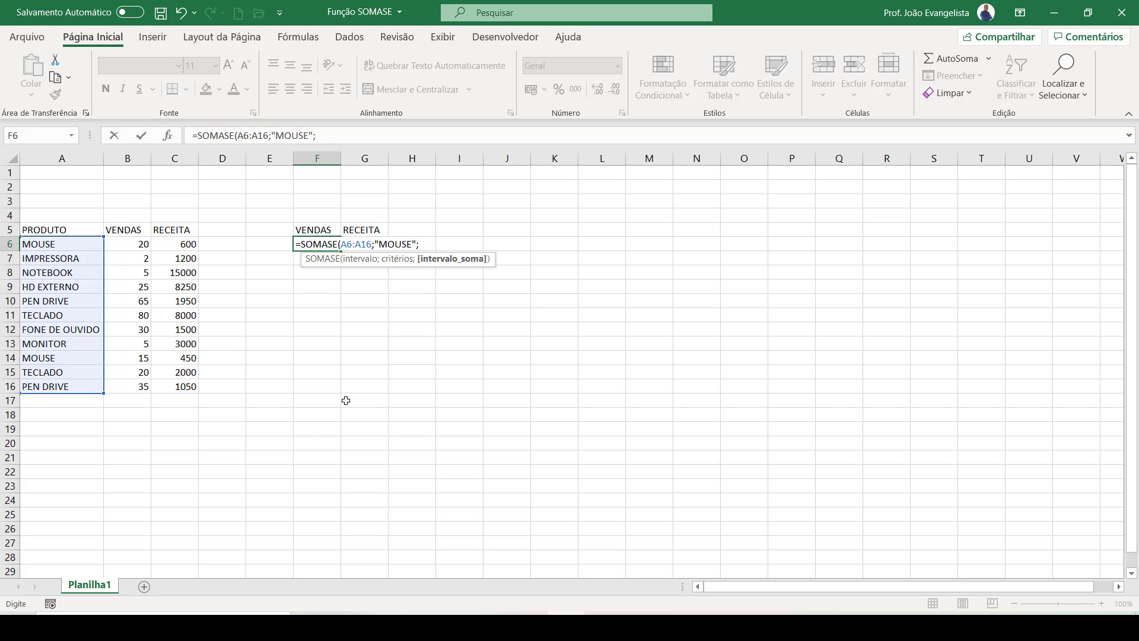
pyautogui.moveTo(138, 243); pyautogui.dragTo(125, 388)
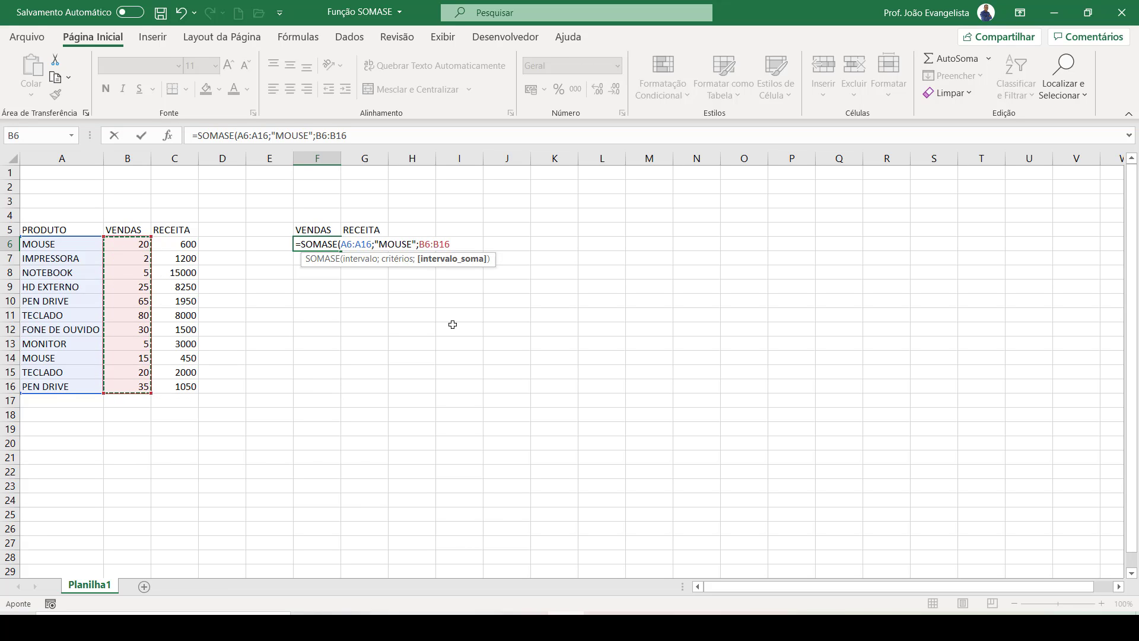
pyautogui.write(')')
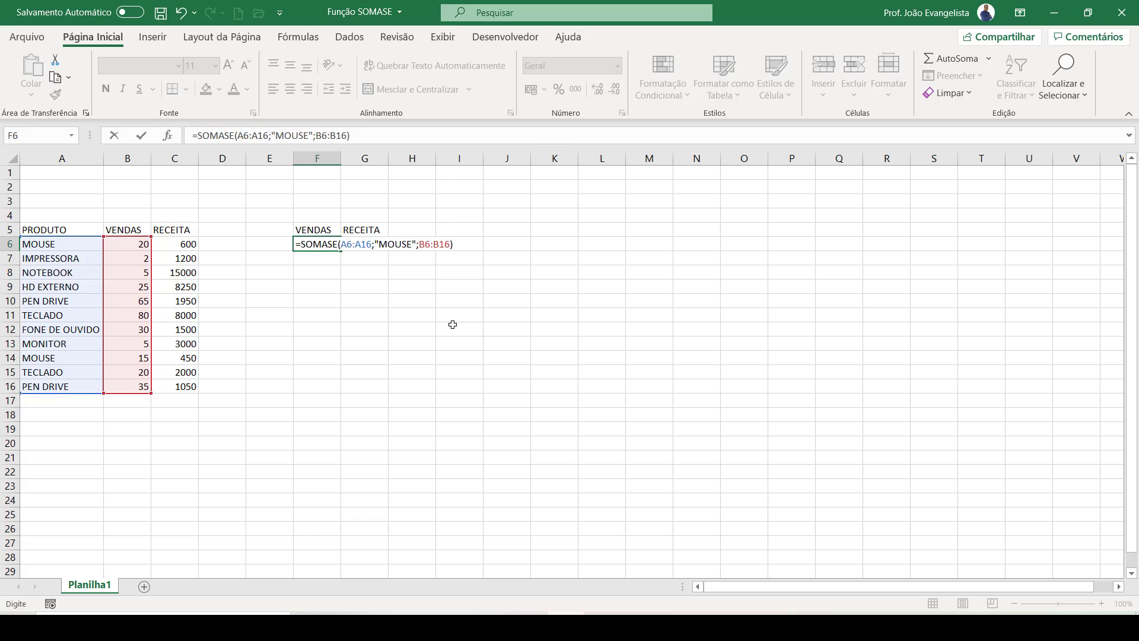
pyautogui.press('Return')
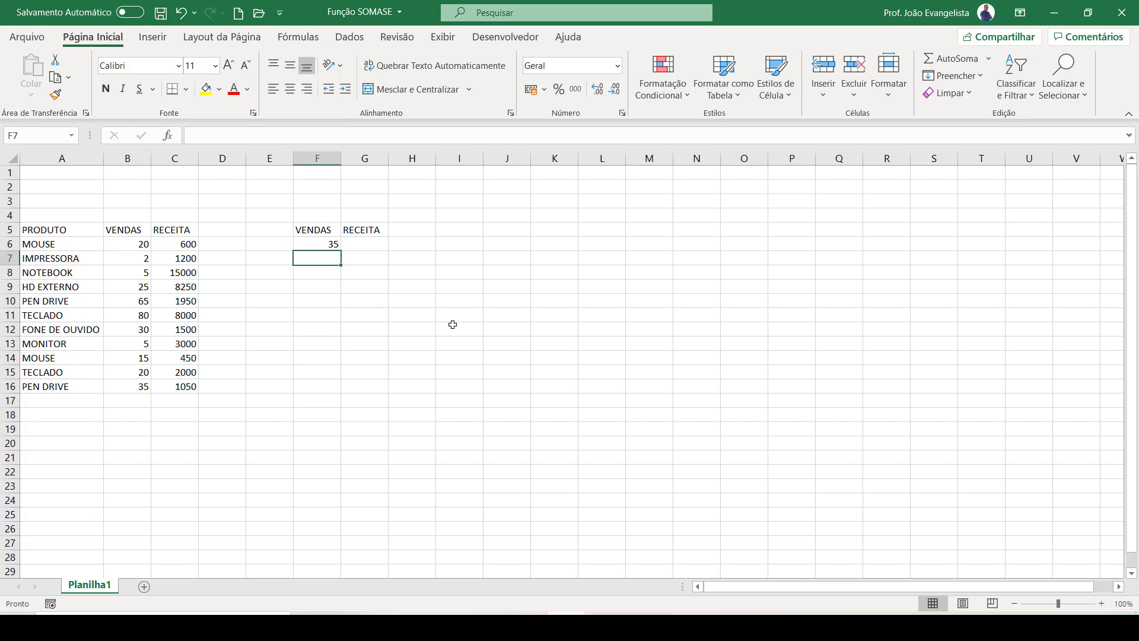
# - In G6 under RECEITA, enter =S0MASE(A6:A16;"MOUSE";C6:C16) for the mouse revenue
pyautogui.press('Up')
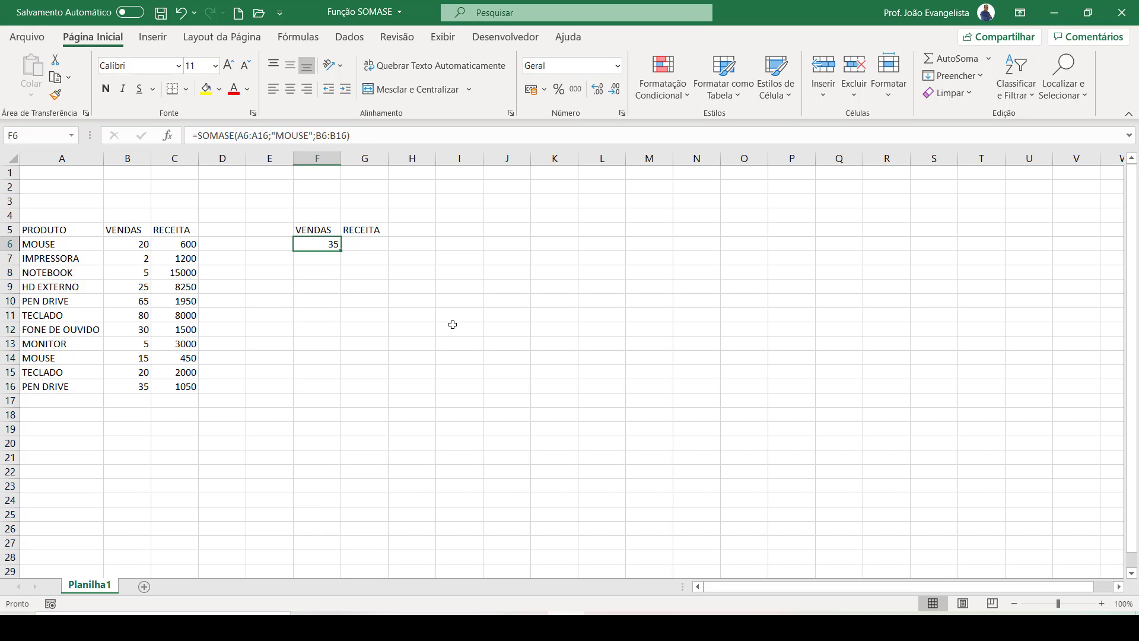
pyautogui.press('Right')
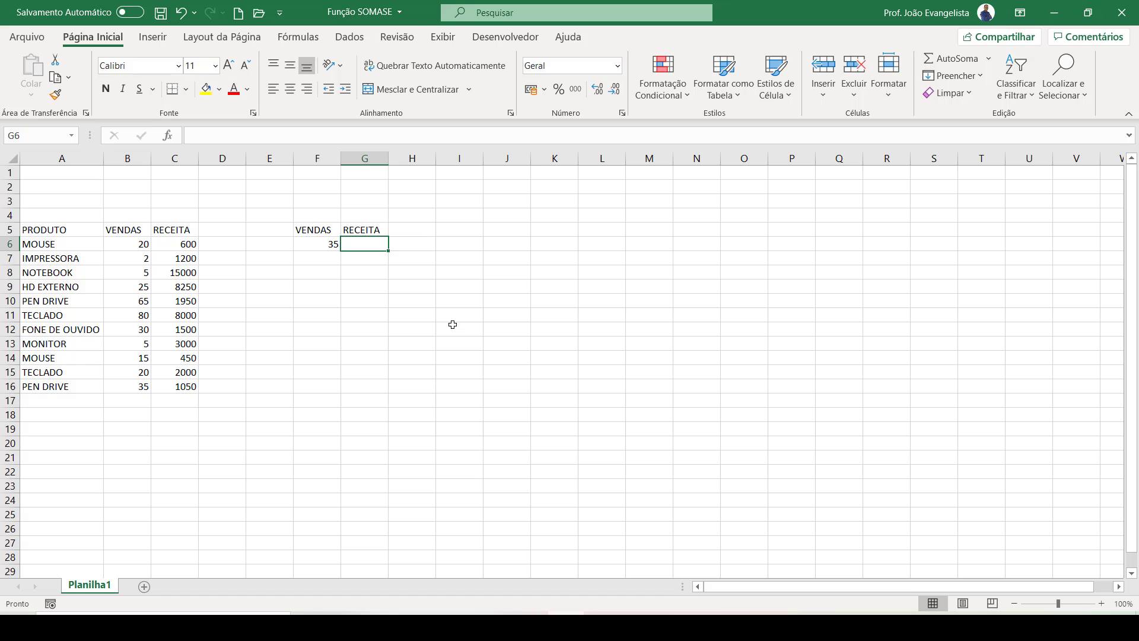
pyautogui.write('=SOMA')
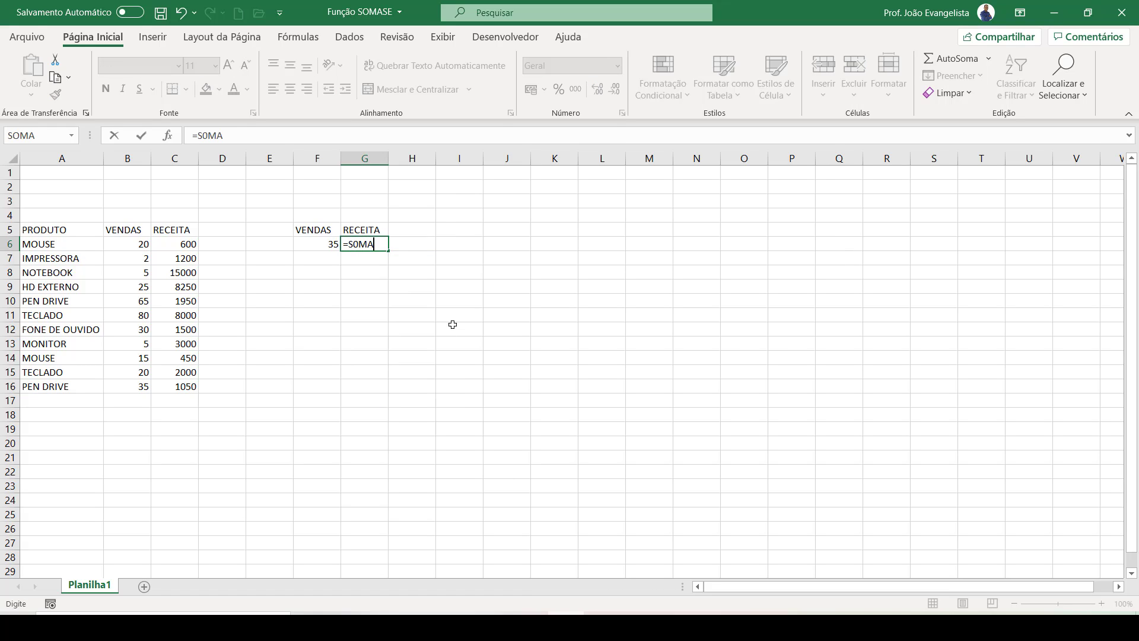
pyautogui.write('SE(')
pyautogui.moveTo(65, 246); pyautogui.dragTo(62, 389)
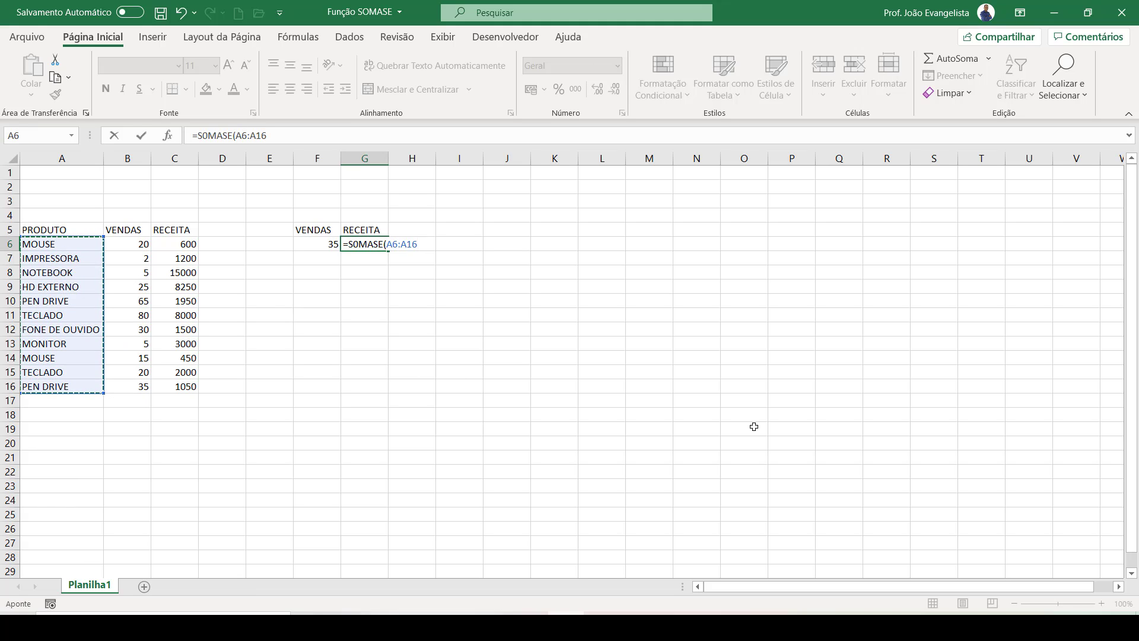
pyautogui.write(';')
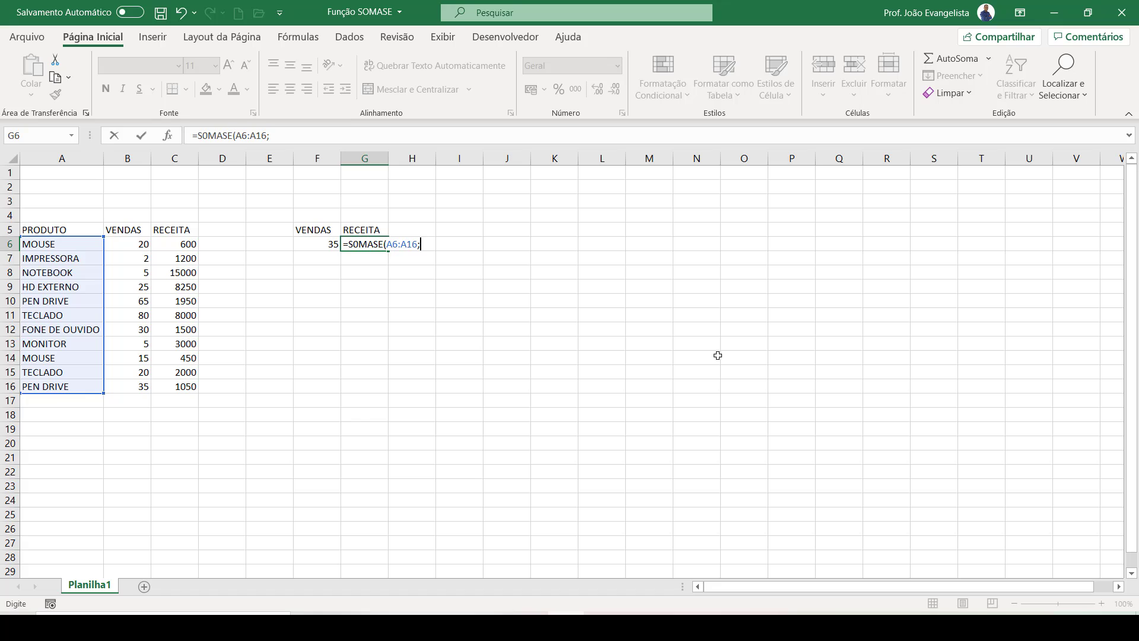
pyautogui.write('"MOUSE";')
pyautogui.moveTo(181, 245); pyautogui.dragTo(176, 387)
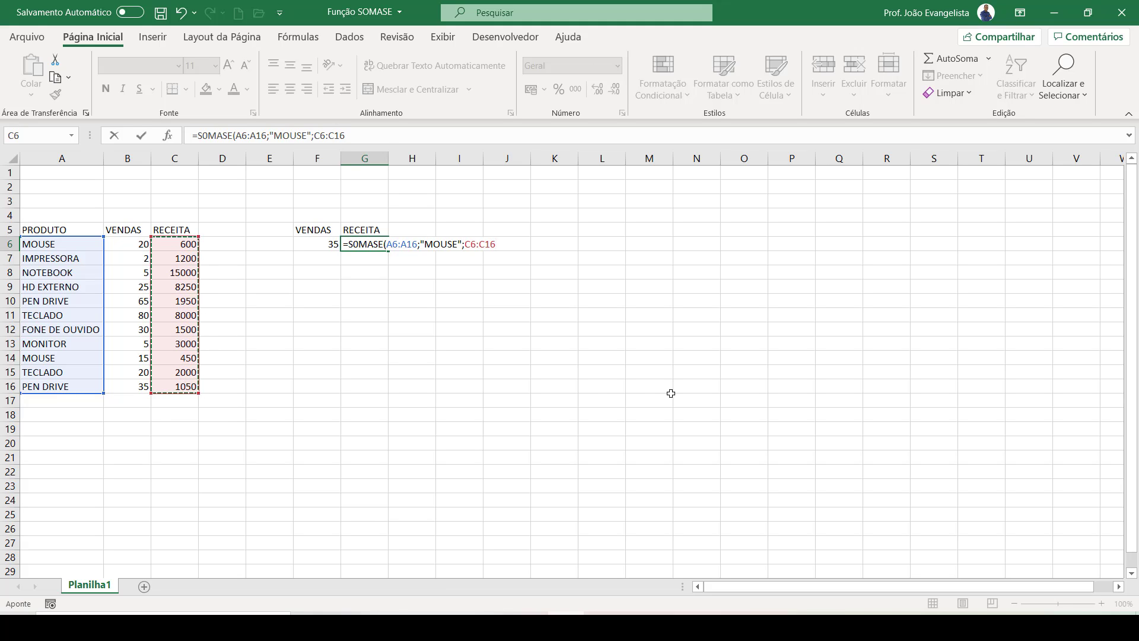
pyautogui.write(')')
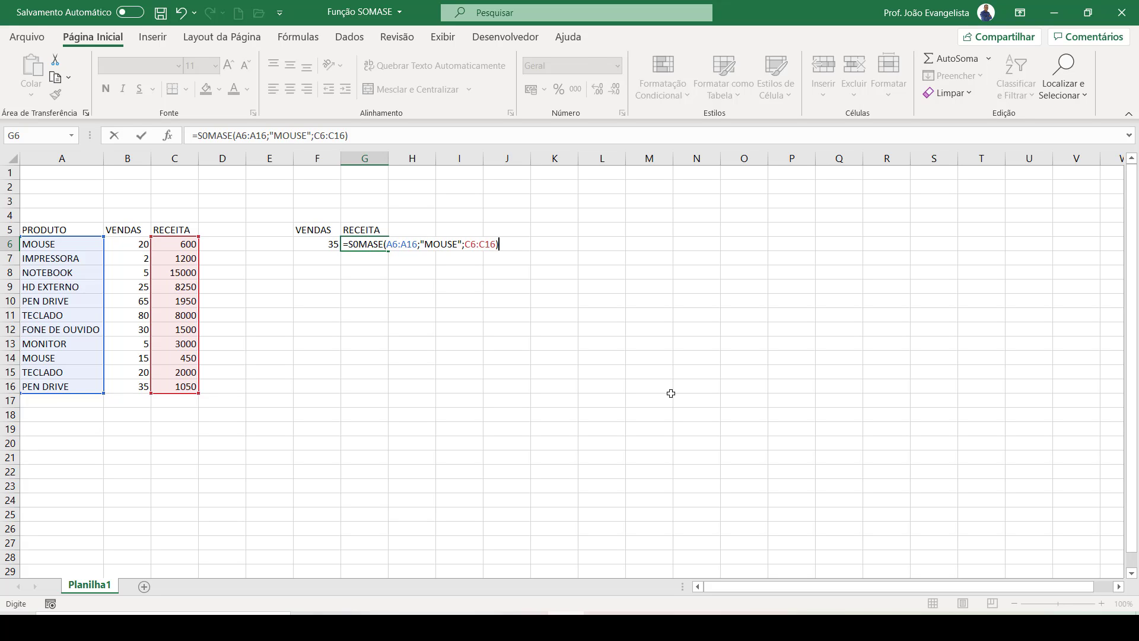
pyautogui.press('Return')
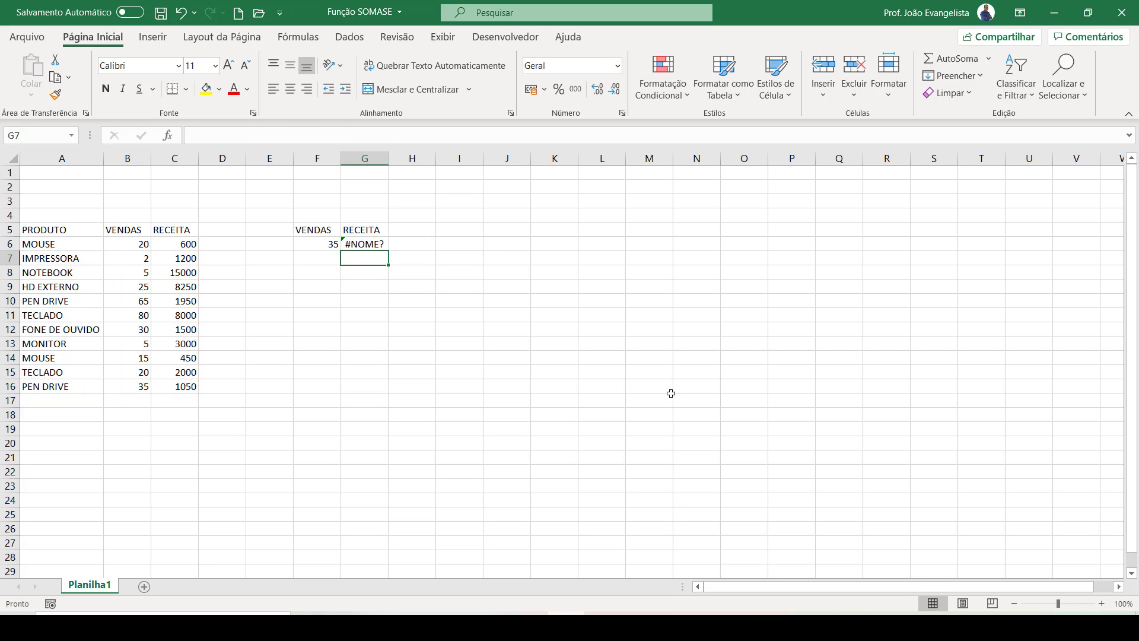
# - Correct the function name in the G6 formula to SOMASE
pyautogui.press('Up')
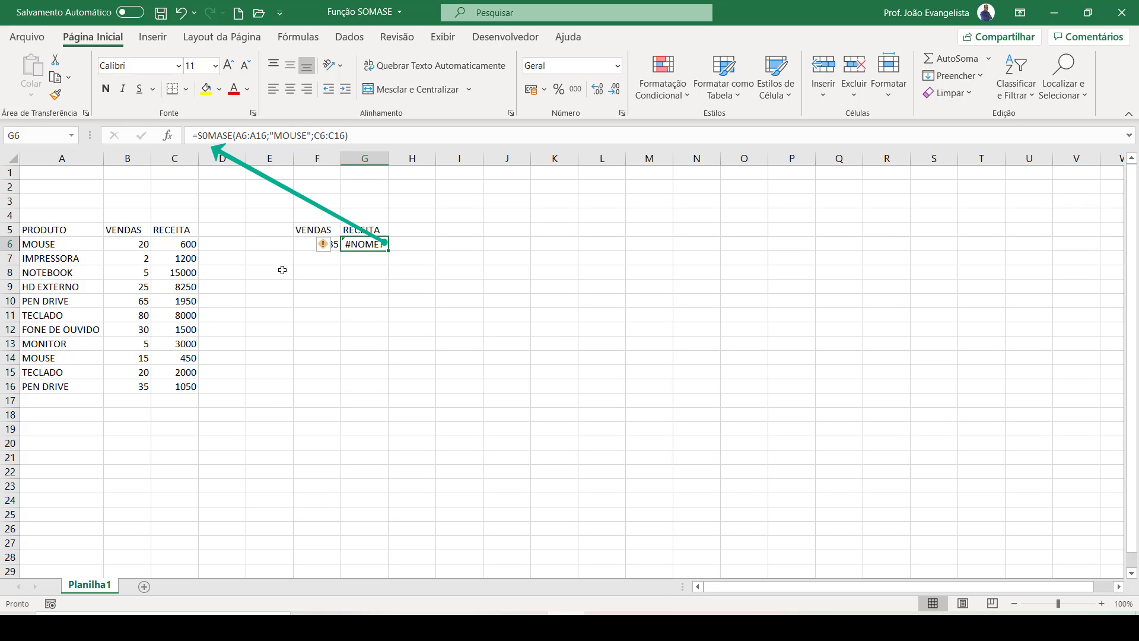
pyautogui.press('F2')
pyautogui.doubleClick(211, 136)
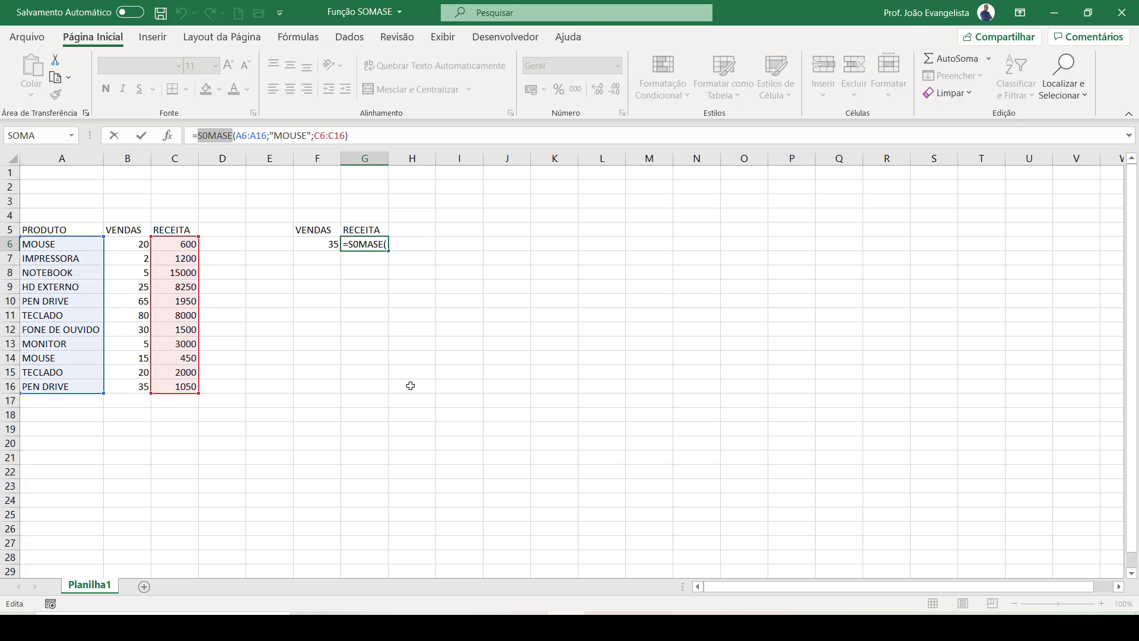
pyautogui.write('SOMASE')
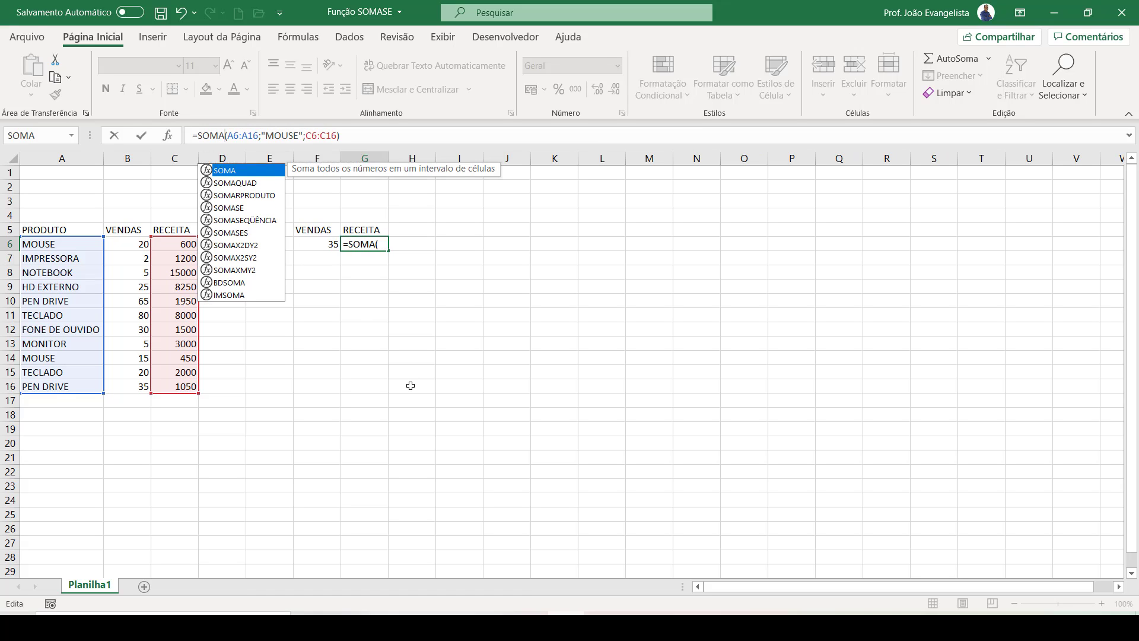
pyautogui.press('Return')
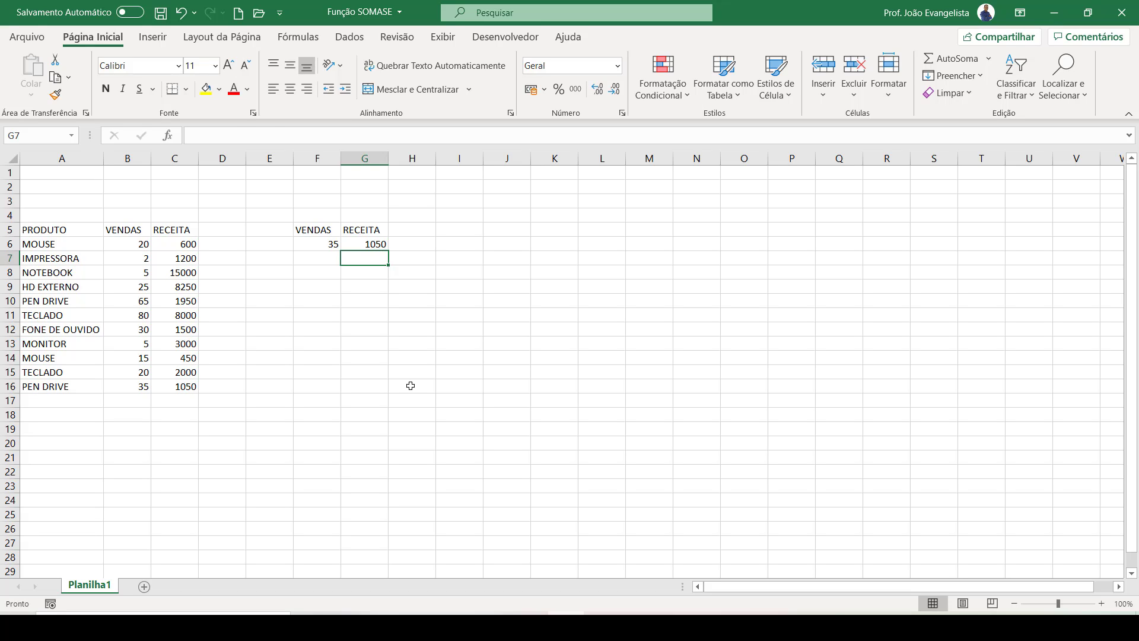
# - Compare the SOMASE formulas in F6 and G6, examining their criteria and sum ranges
pyautogui.press('Up')
pyautogui.press('Left')
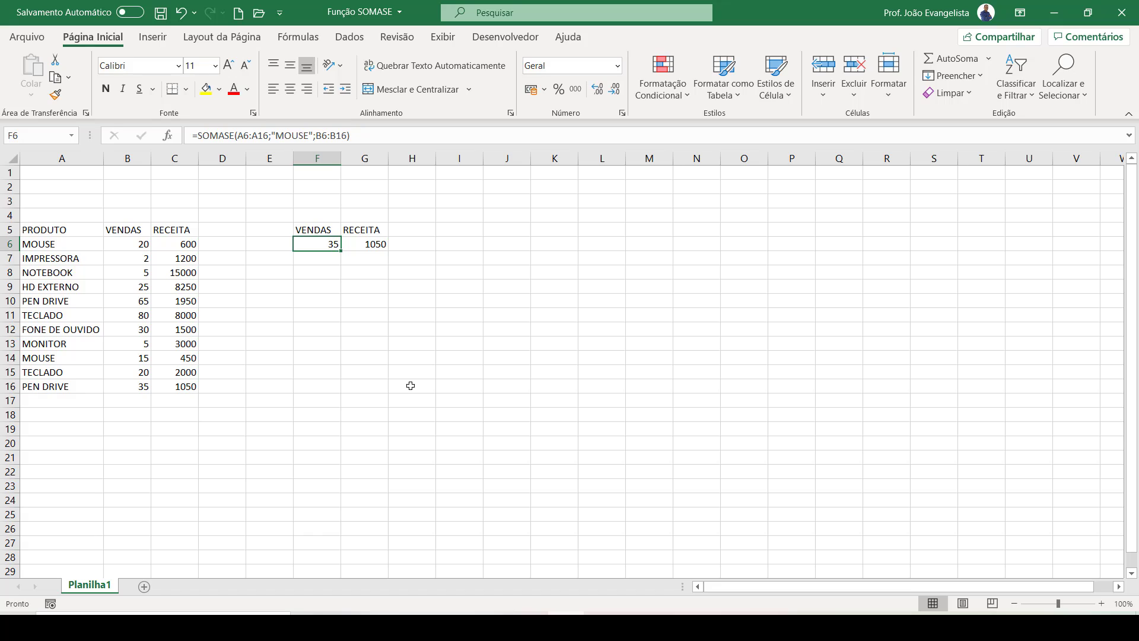
pyautogui.press('Right')
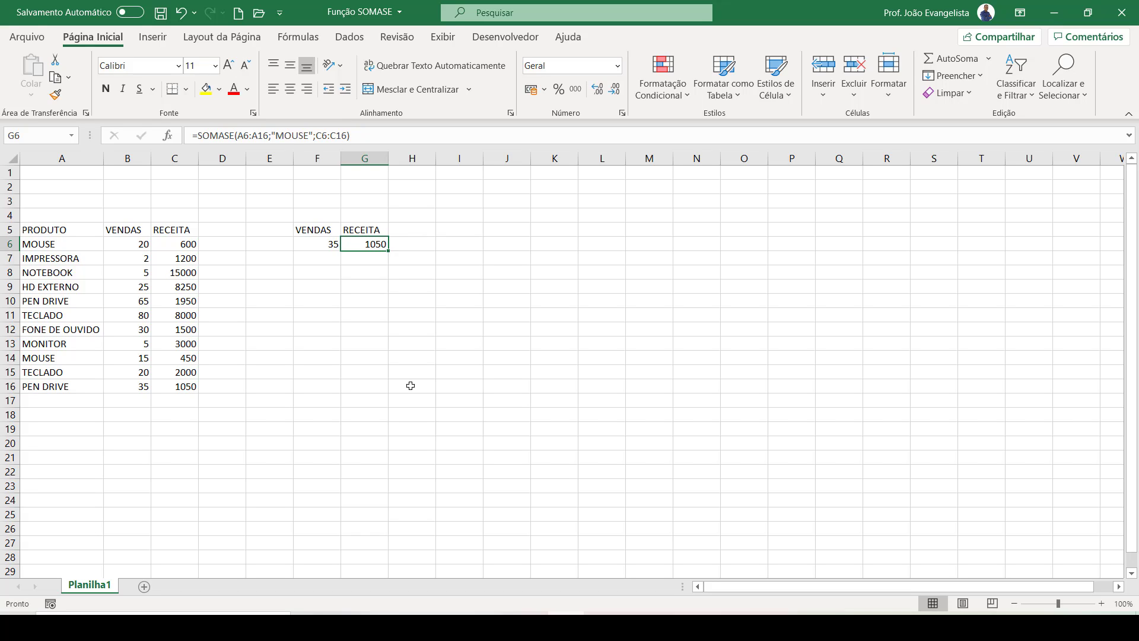
pyautogui.press('Left')
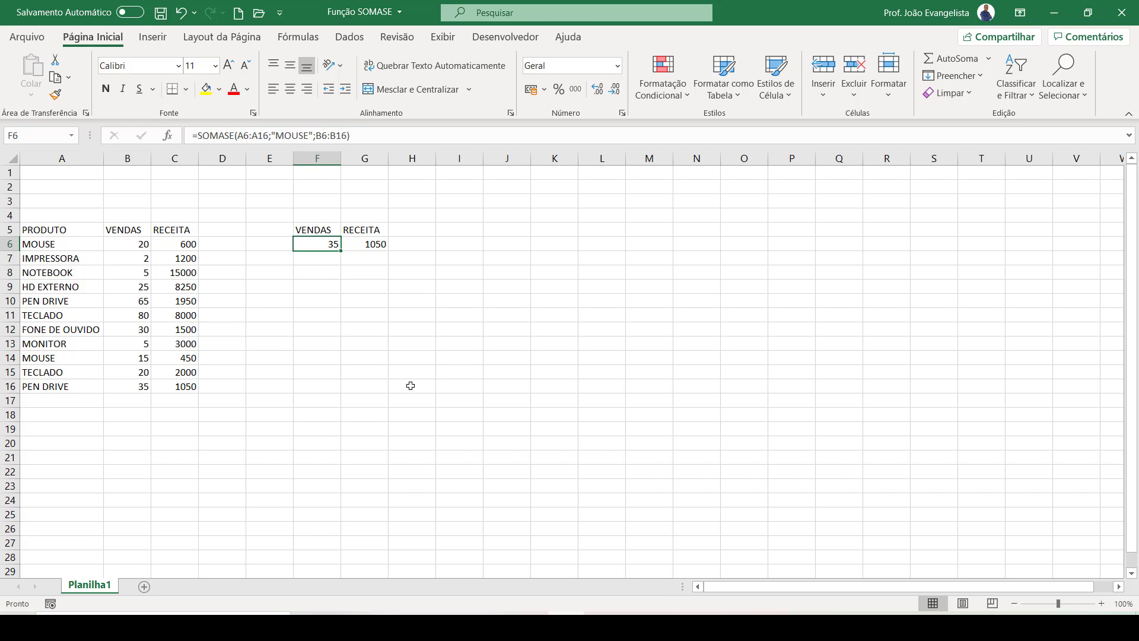
pyautogui.press('Right')
pyautogui.press('Left')
pyautogui.press('Right')
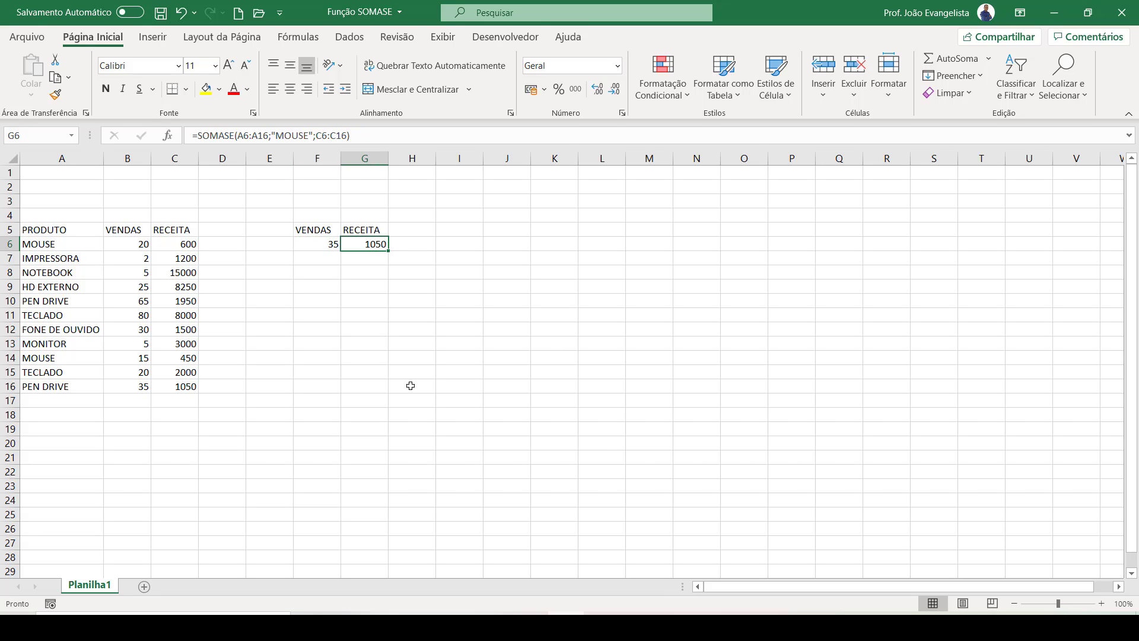
pyautogui.press('Left')
pyautogui.press('Right')
pyautogui.press('Left')
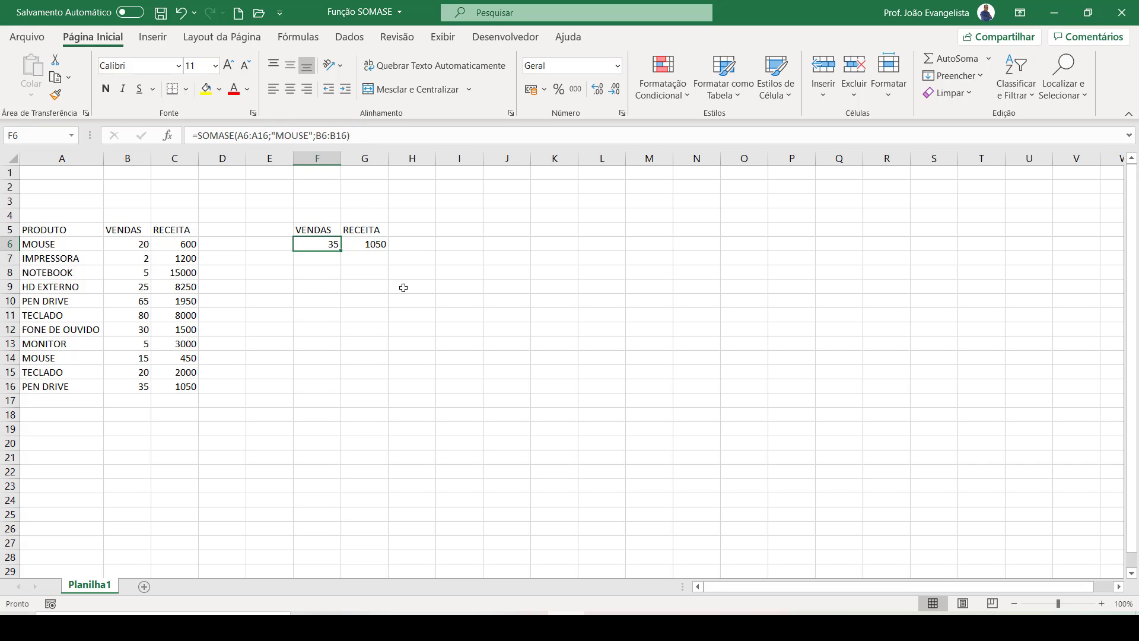
pyautogui.click(373, 242)
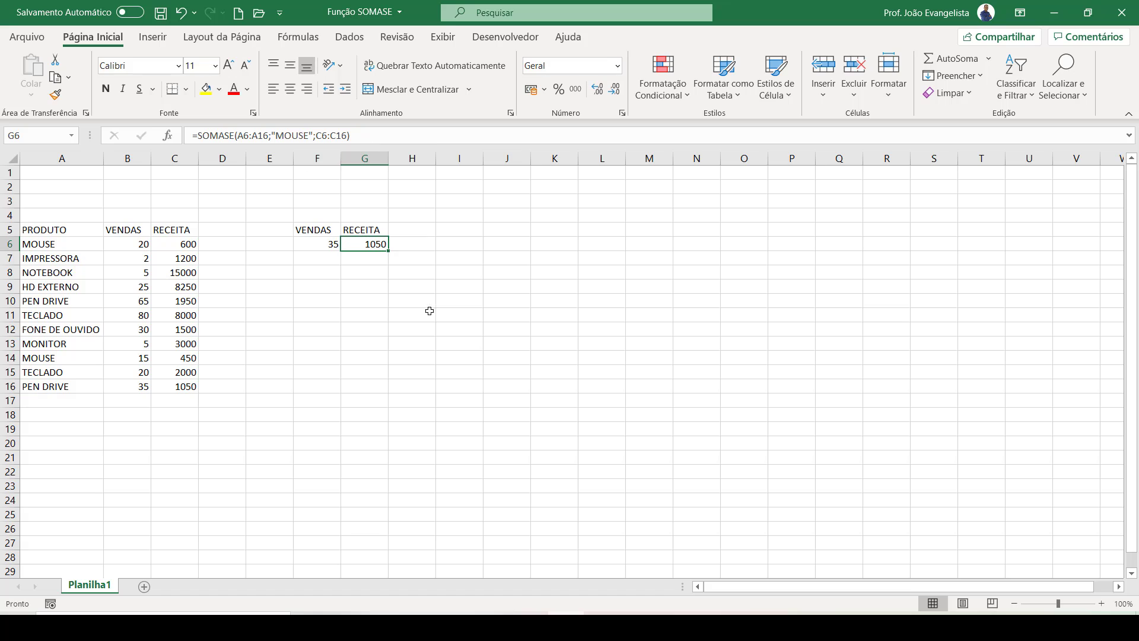
pyautogui.press('F2')
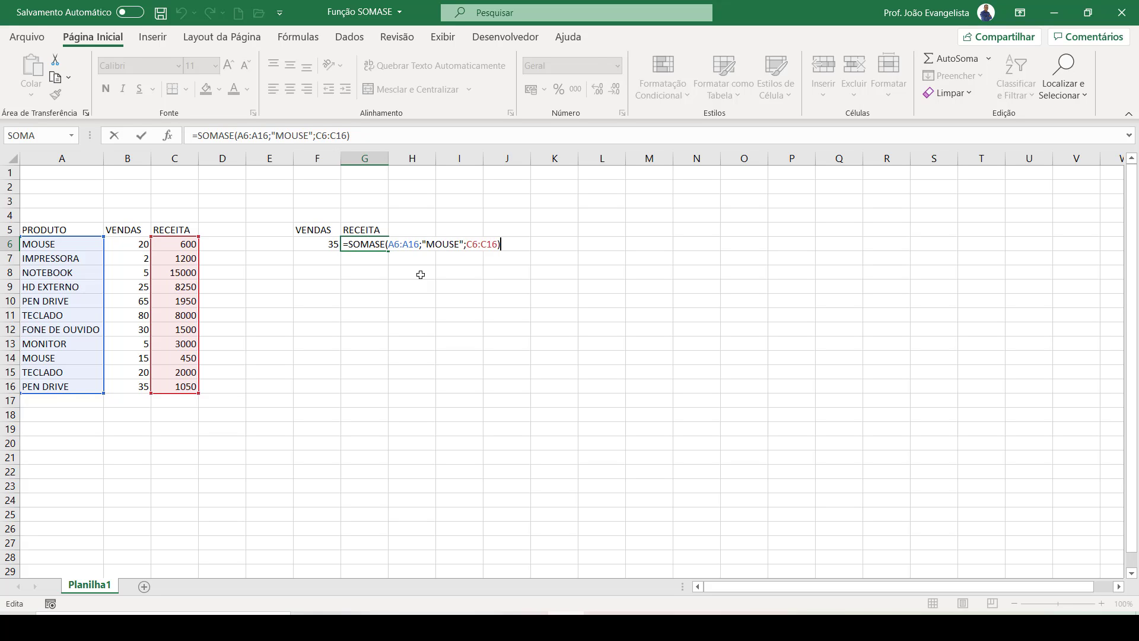
pyautogui.press('Return')
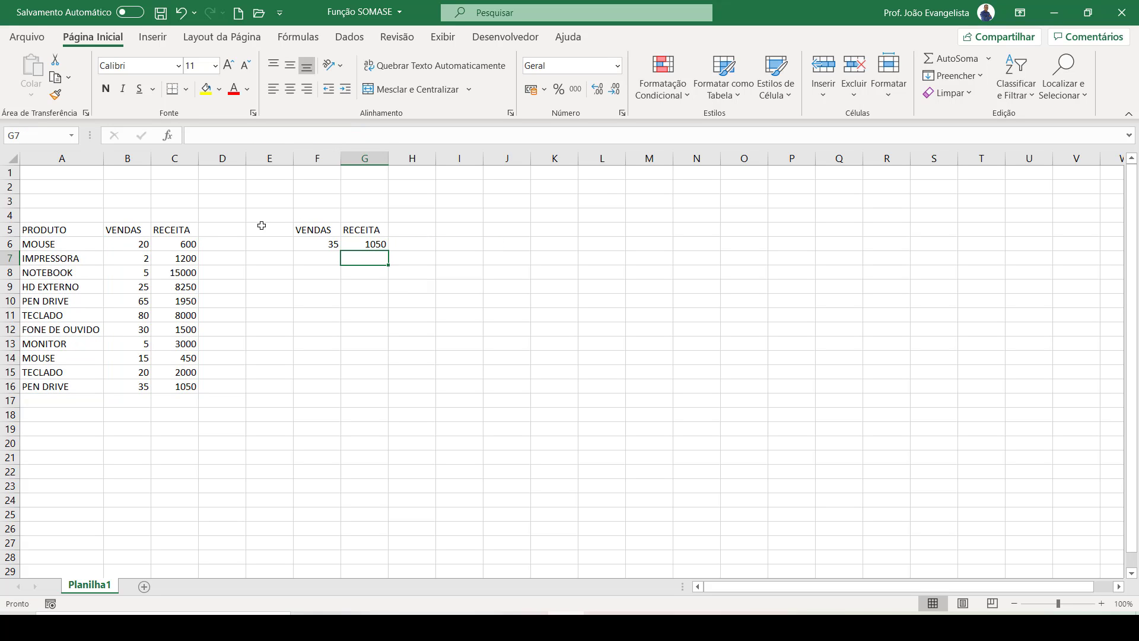
# - Add the heading PRODUTO in E5, beside the VENDAS heading of the summary table
pyautogui.click(261, 226)
pyautogui.write('PRODUTO')
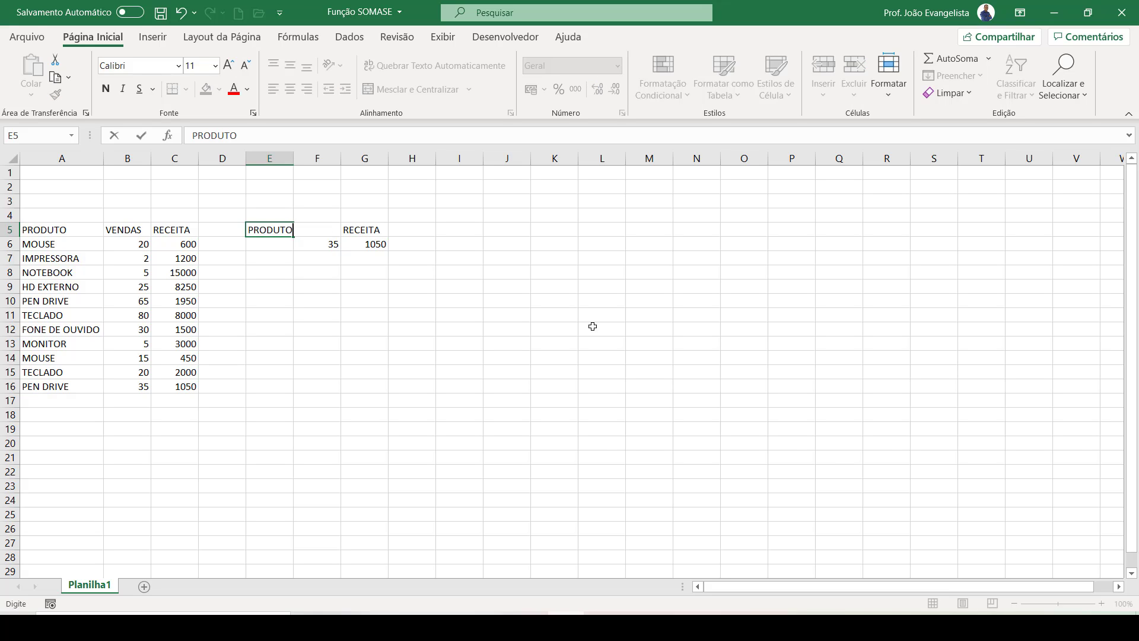
pyautogui.press('Return')
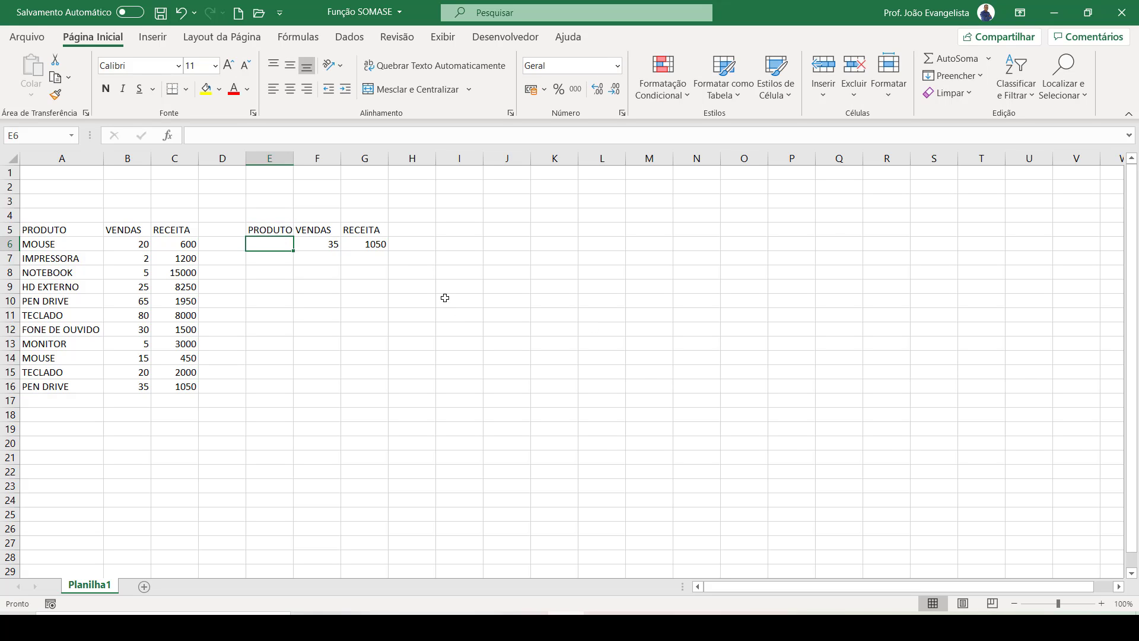
# - Replace the "MOUSE" criterion in the F6 formula with a reference to cell E6
pyautogui.click(322, 248)
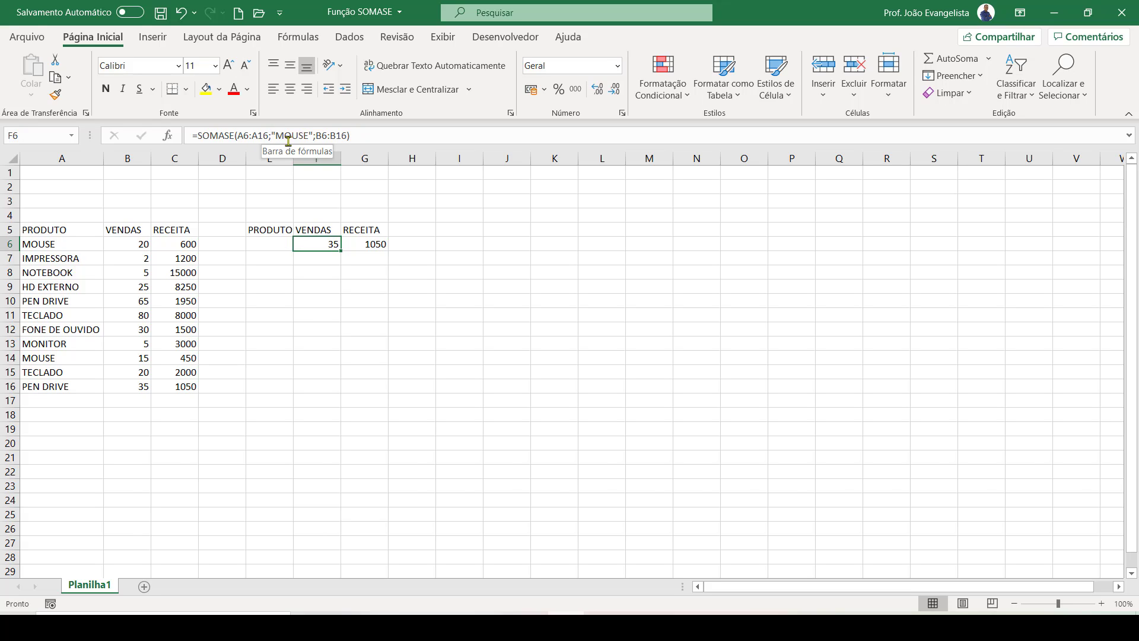
pyautogui.moveTo(272, 136); pyautogui.dragTo(313, 138)
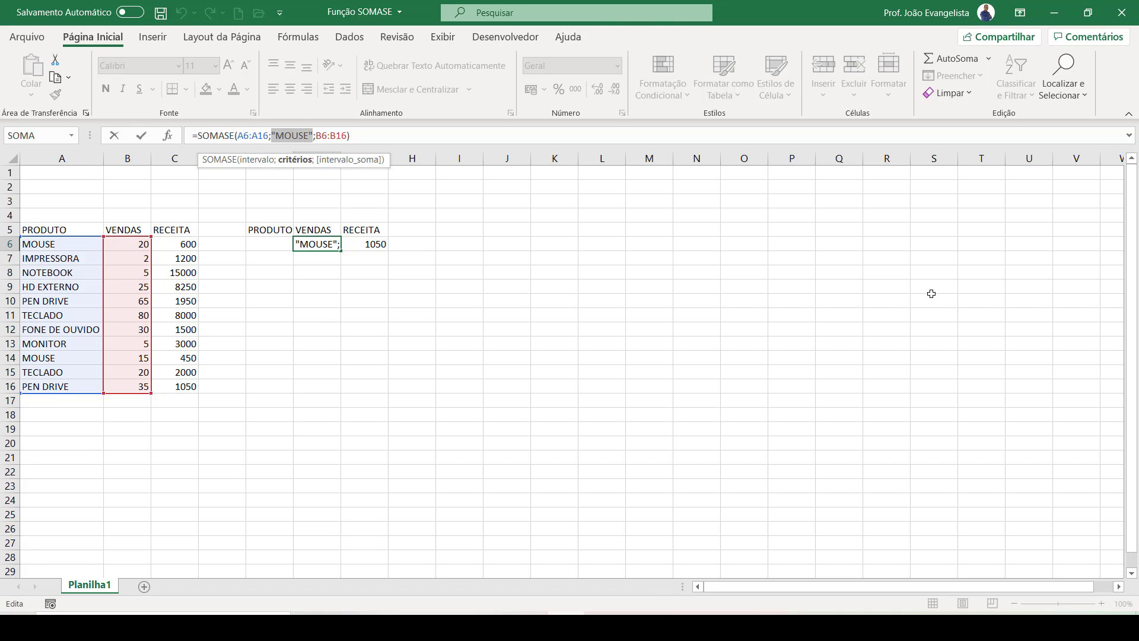
pyautogui.click(276, 245)
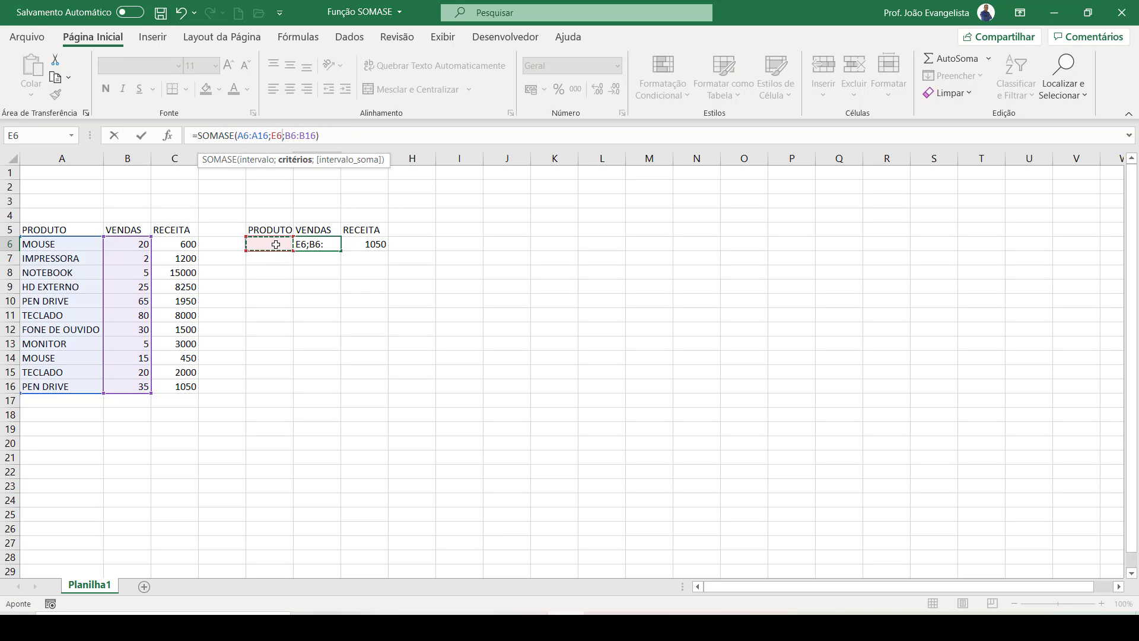
pyautogui.press('Return')
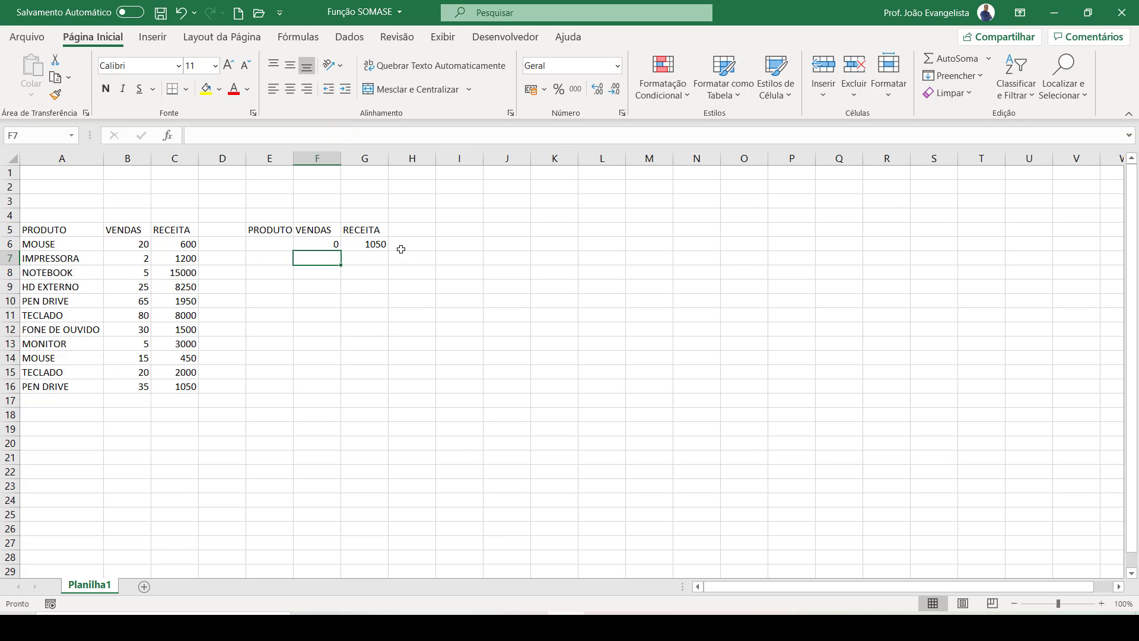
# - Replace the "MOUSE" criterion in the G6 formula with a reference to cell E6
pyautogui.click(367, 244)
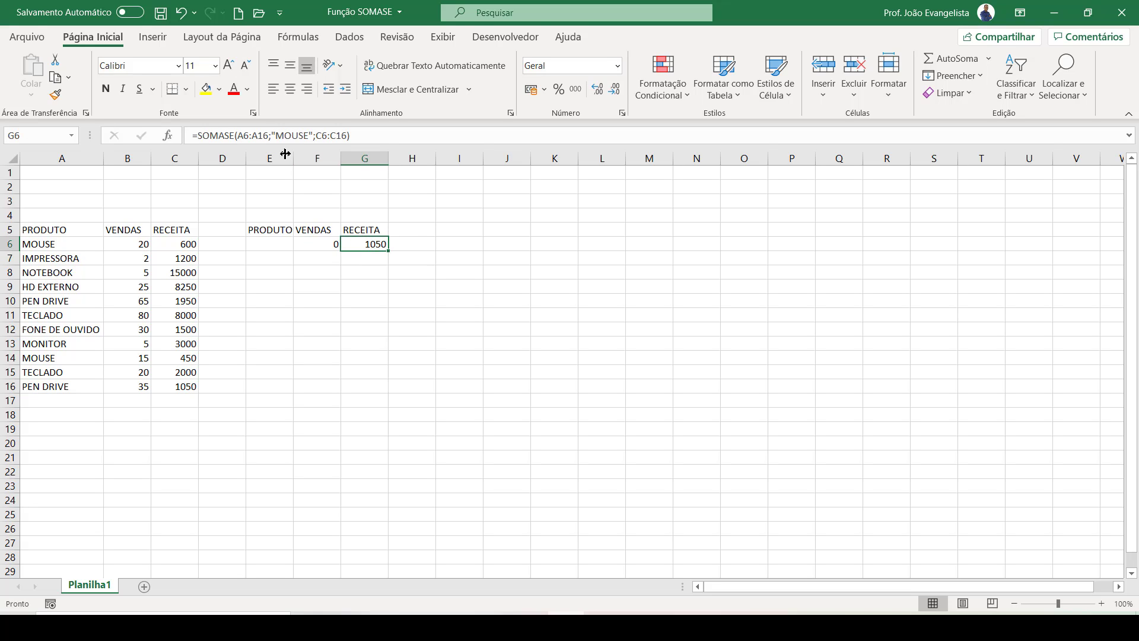
pyautogui.moveTo(272, 135); pyautogui.dragTo(313, 140)
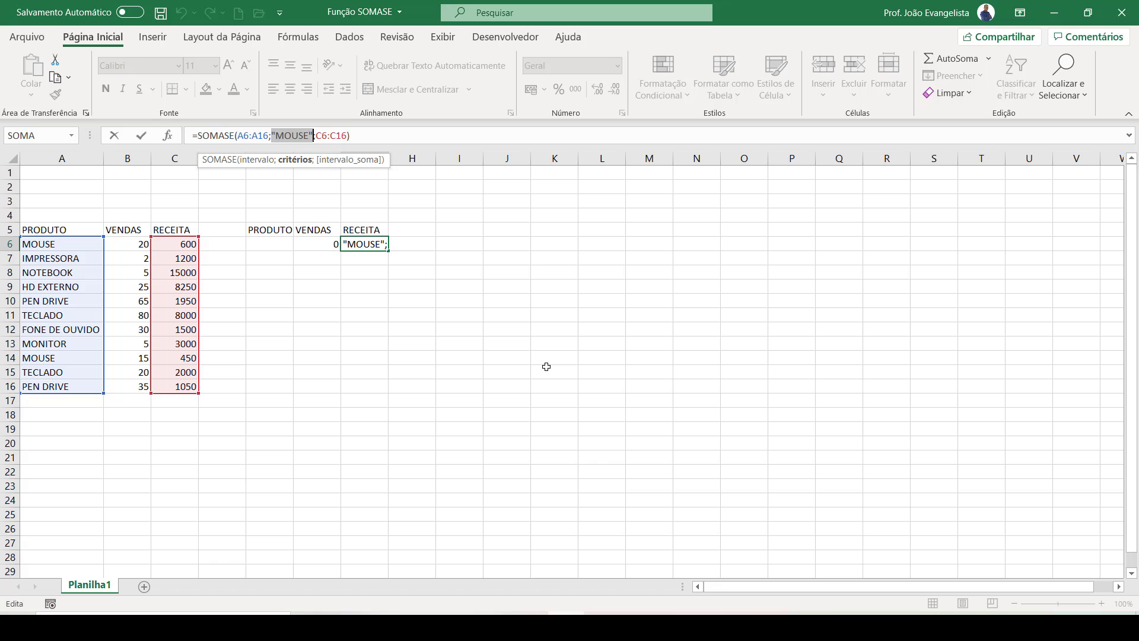
pyautogui.press('Delete')
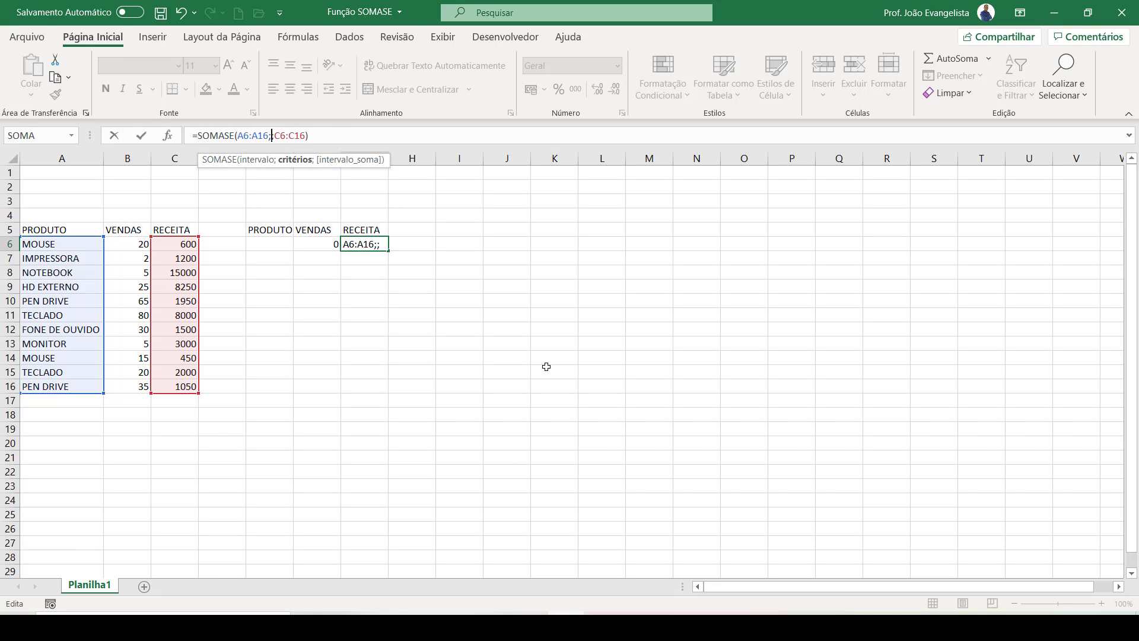
pyautogui.click(277, 241)
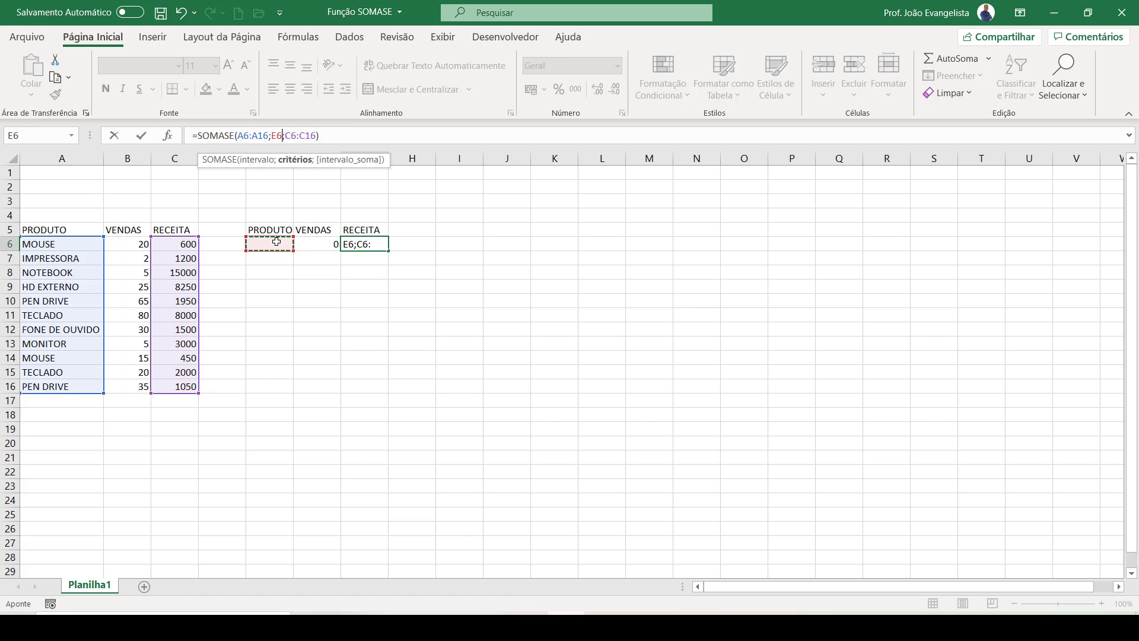
pyautogui.press('Return')
# - Test the summary's product criterion by entering MOUSE in E6 and replacing it with PEN DRIVE
pyautogui.click(276, 242)
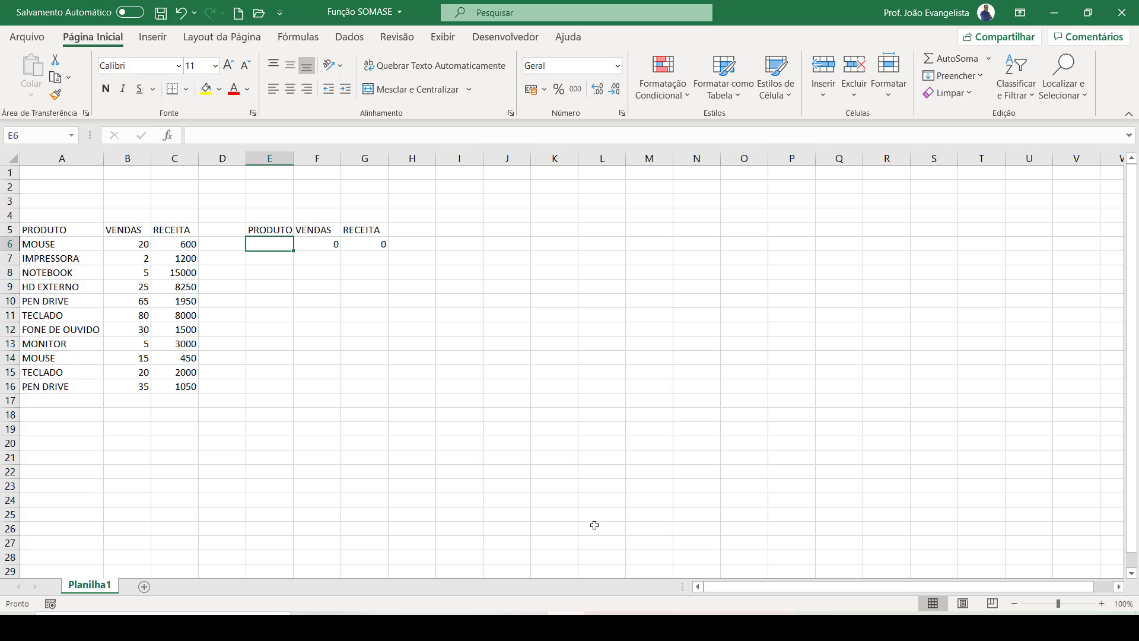
pyautogui.write('MOUSE')
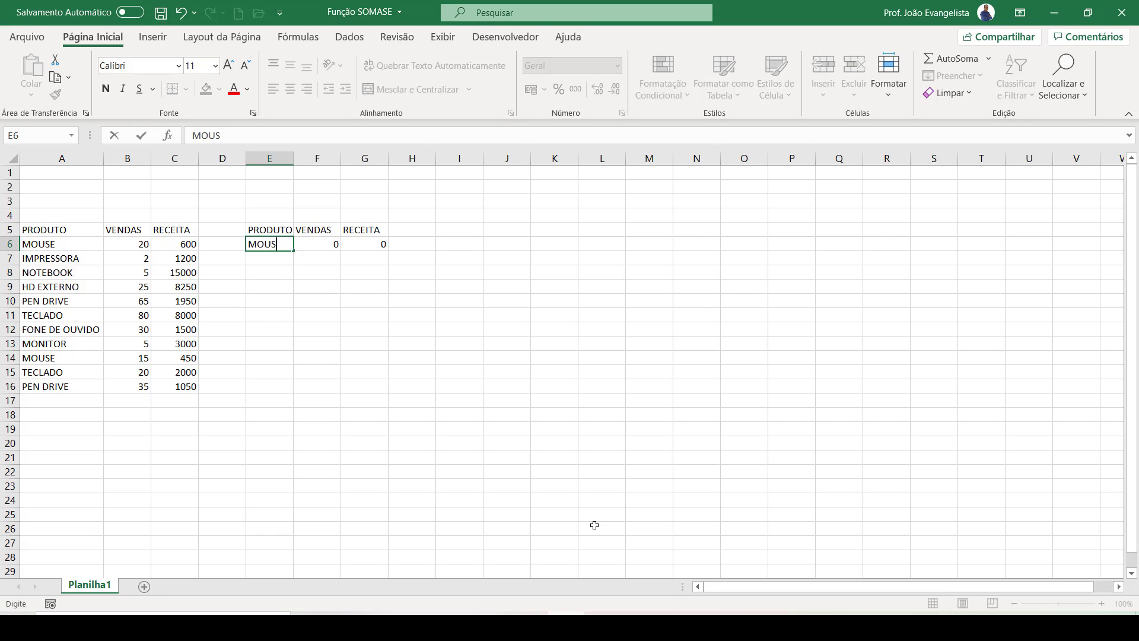
pyautogui.press('Return')
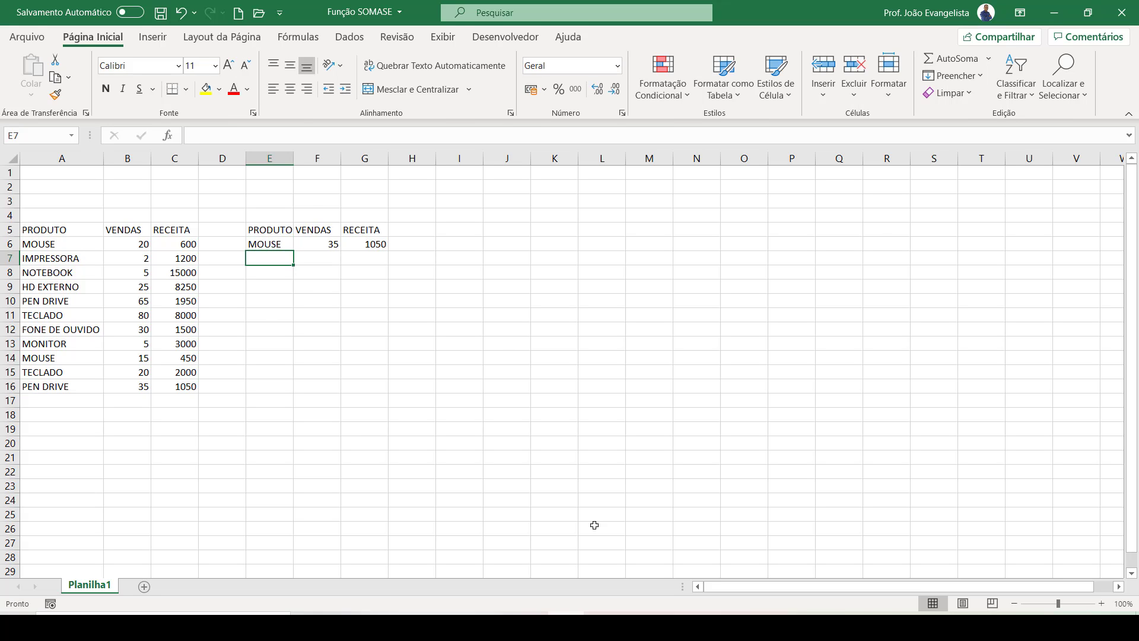
pyautogui.press('Up')
pyautogui.write('PEN DRIVE')
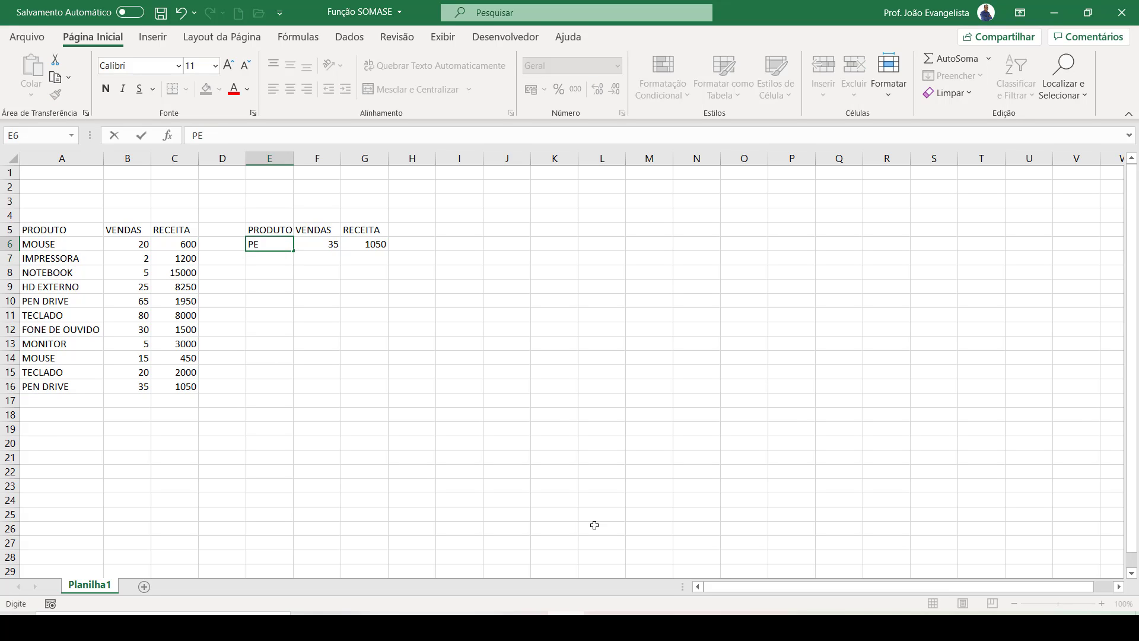
pyautogui.press('Return')
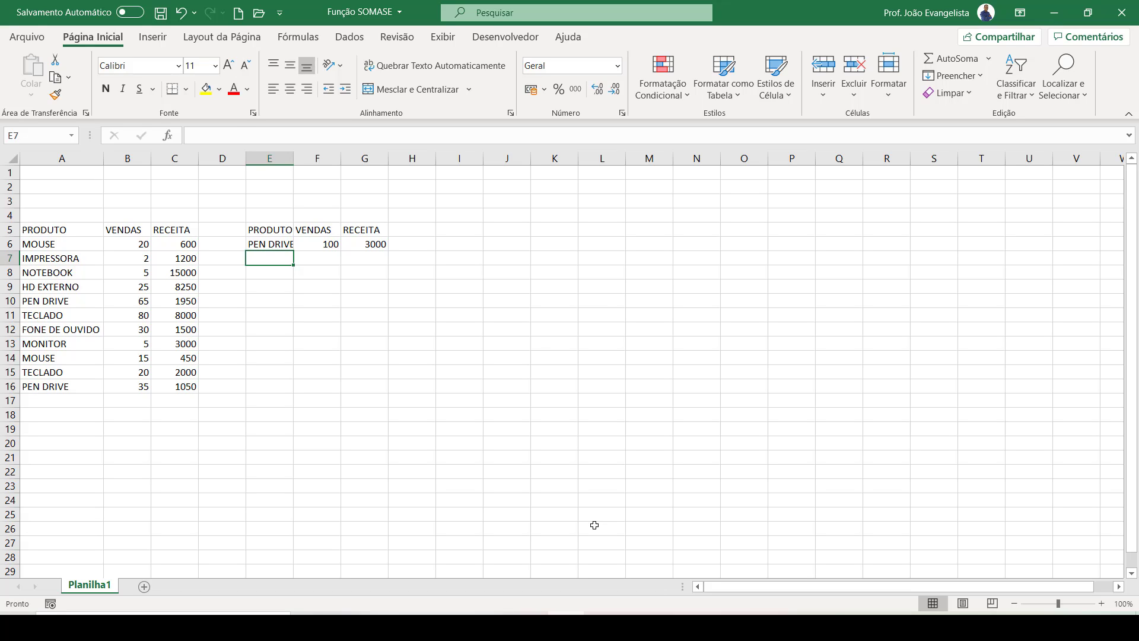
# - Examine the F6 formula and look through the VENDAS values in column B, from B6 to B16
pyautogui.press('Up')
pyautogui.press('Right')
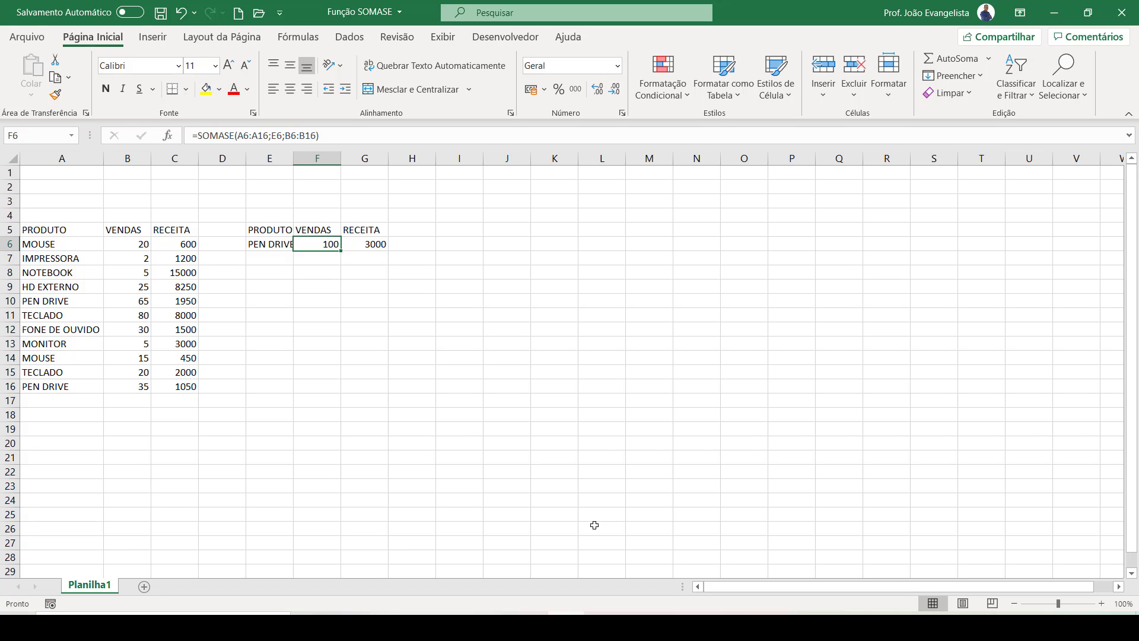
pyautogui.press('Left')
pyautogui.press('Left')
pyautogui.press('Left')
pyautogui.press('Left')
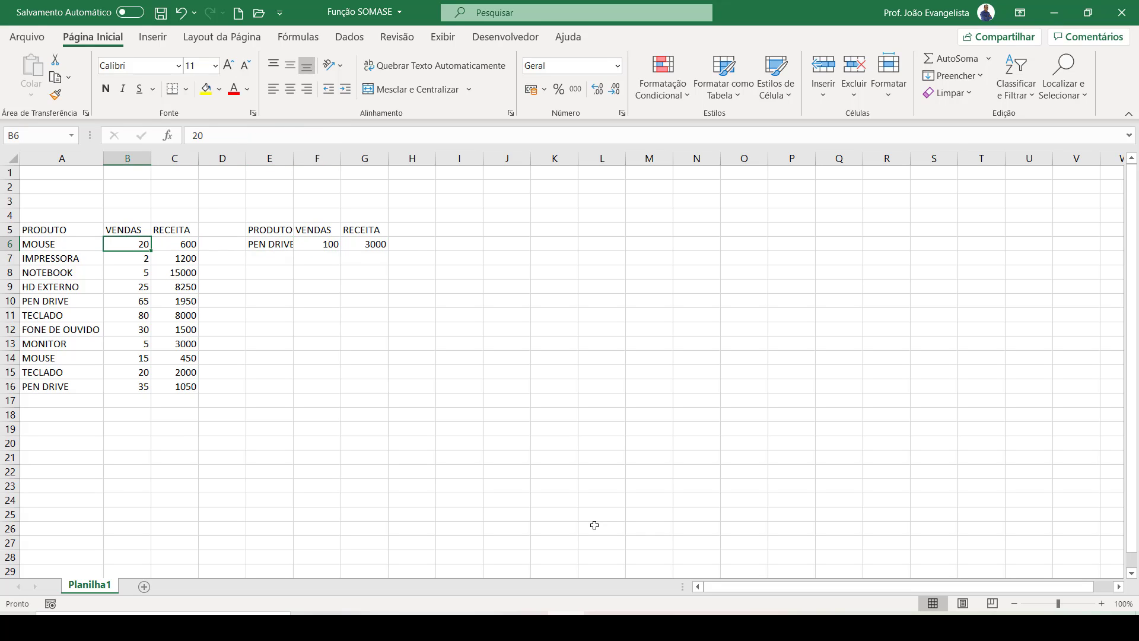
pyautogui.press('Down')
pyautogui.press('Down')
pyautogui.press('Down')
pyautogui.press('Down')
pyautogui.press('Down')
pyautogui.press('Down')
pyautogui.press('Down')
pyautogui.press('Down')
pyautogui.press('Down')
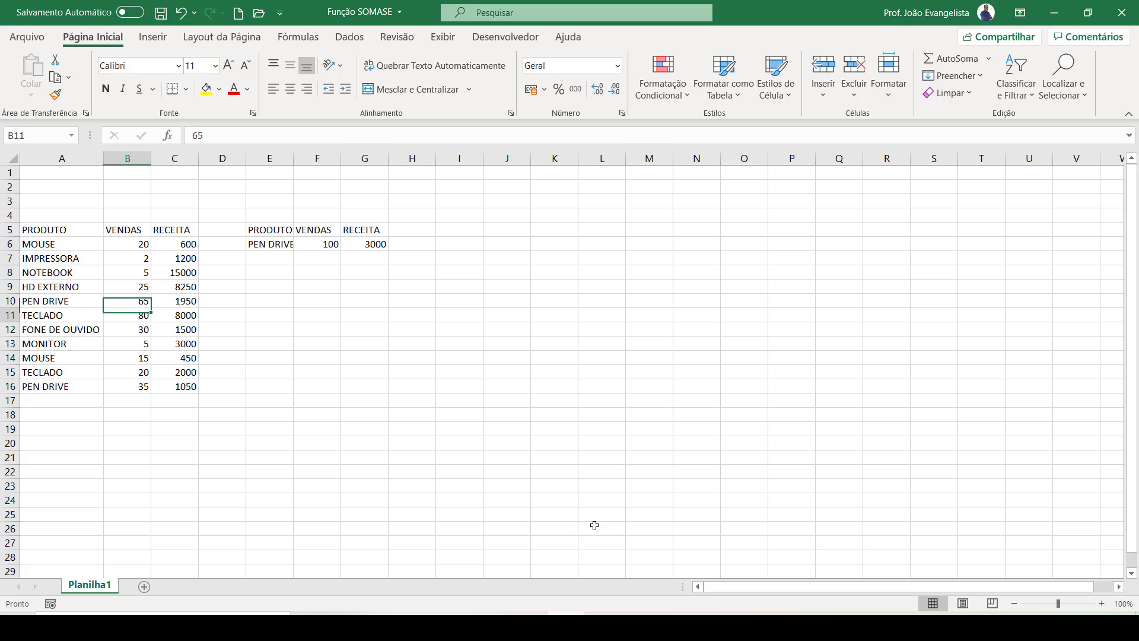
pyautogui.press('Down')
# - Enter =SOMASE(B6:B16;20) in F11 to total the sales entries equal to 20
pyautogui.press('Up')
pyautogui.press('Up')
pyautogui.press('Up')
pyautogui.press('Up')
pyautogui.press('Up')
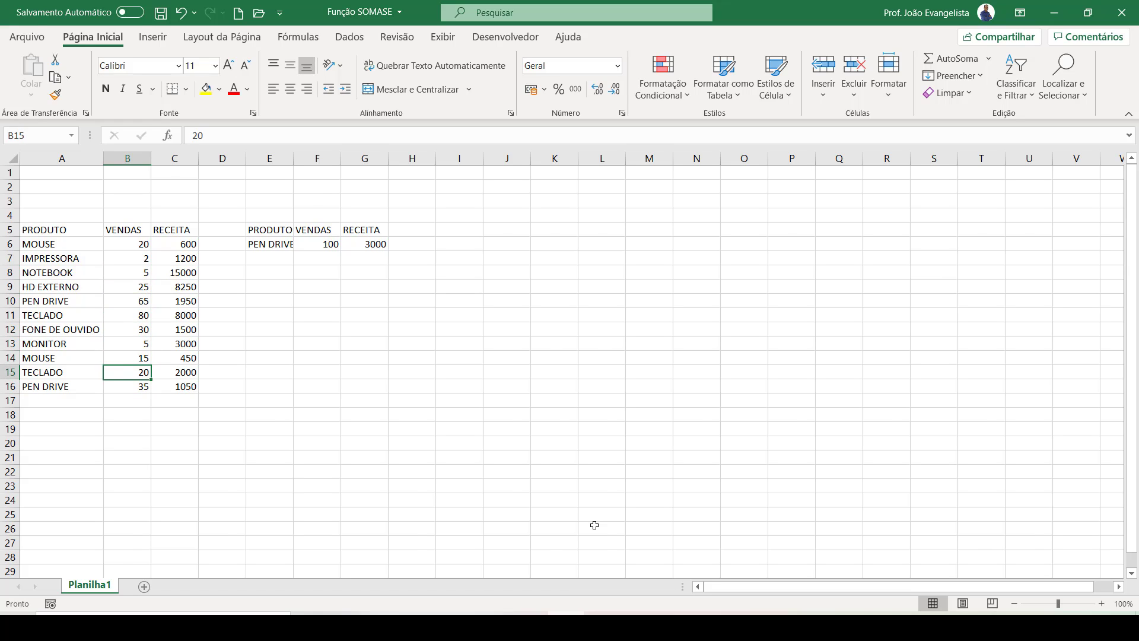
pyautogui.press('Right')
pyautogui.press('Right')
pyautogui.press('Right')
pyautogui.press('Right')
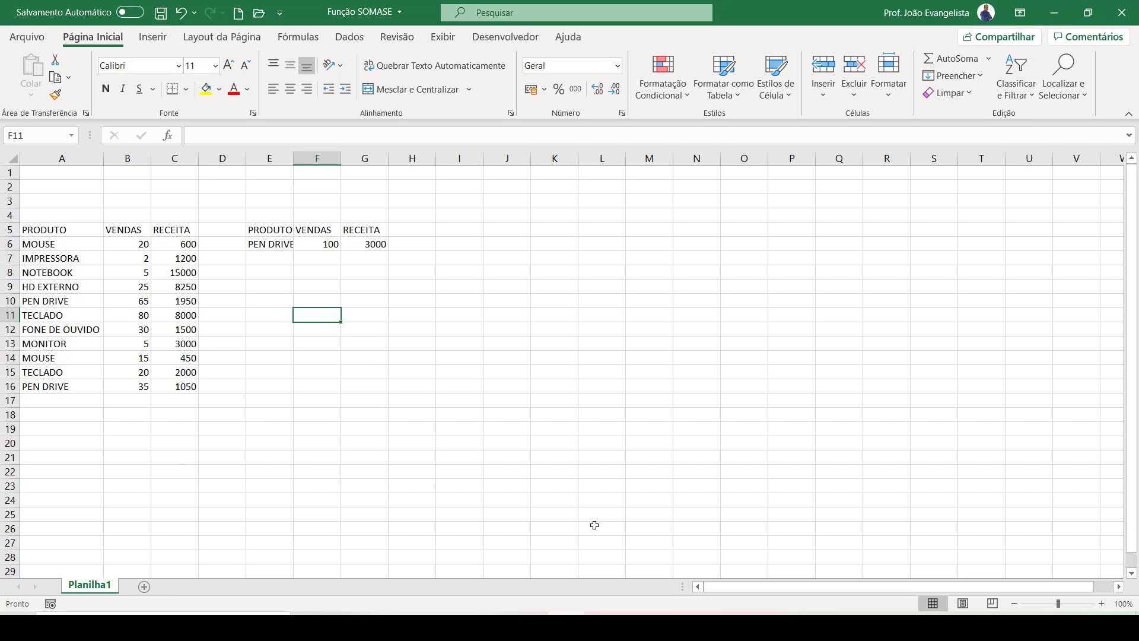
pyautogui.write('=SOMA')
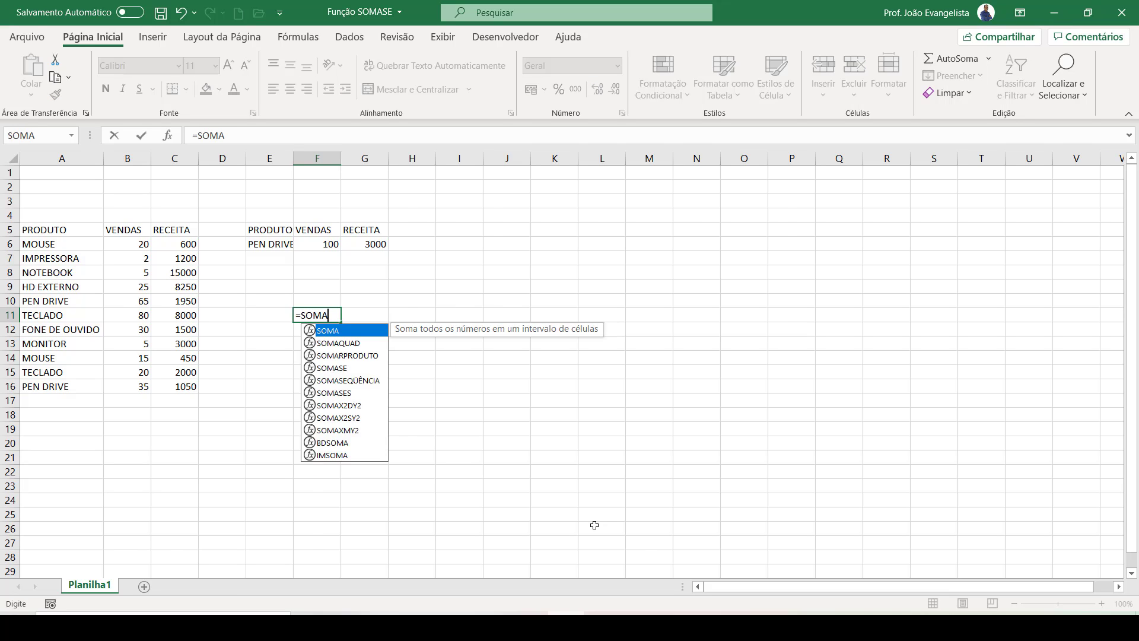
pyautogui.write('SE(')
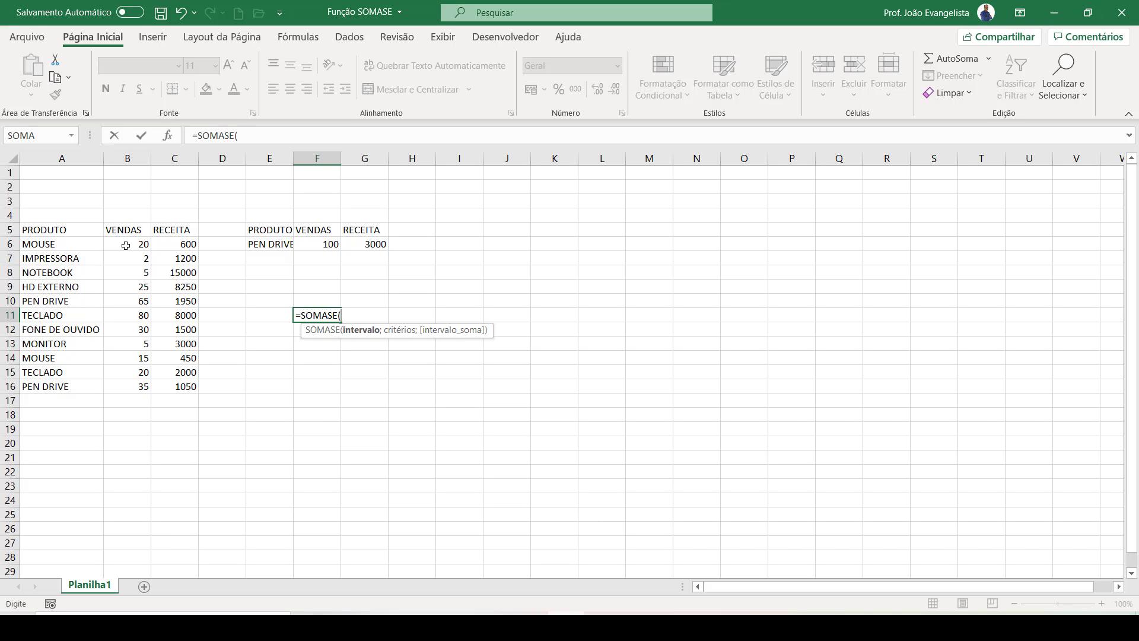
pyautogui.moveTo(128, 240); pyautogui.dragTo(125, 386)
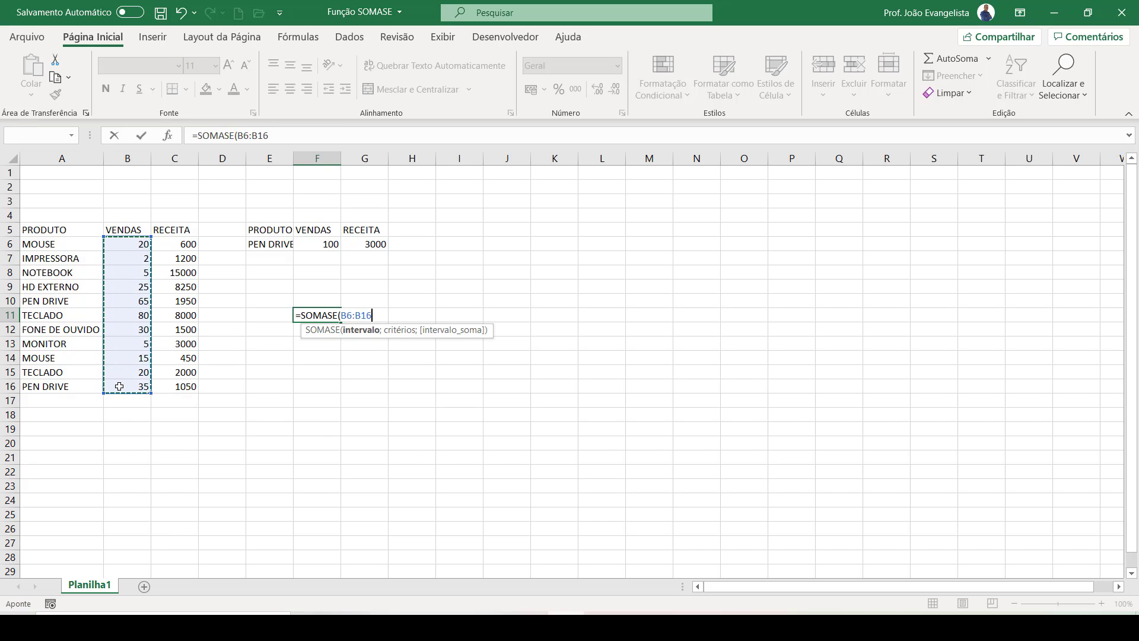
pyautogui.write(';')
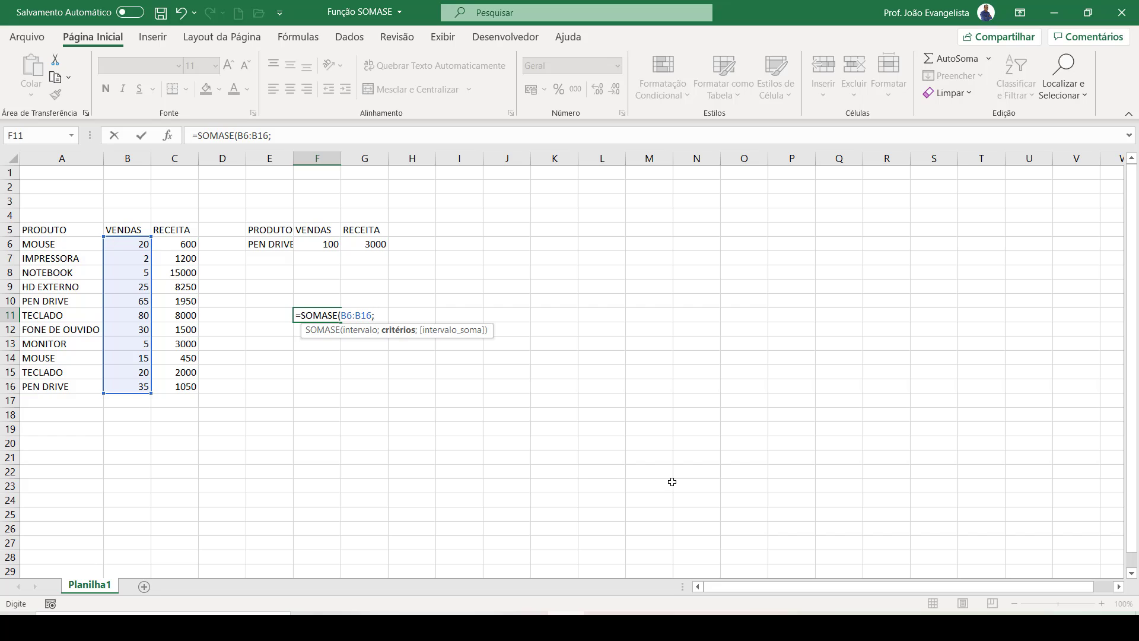
pyautogui.write('20)')
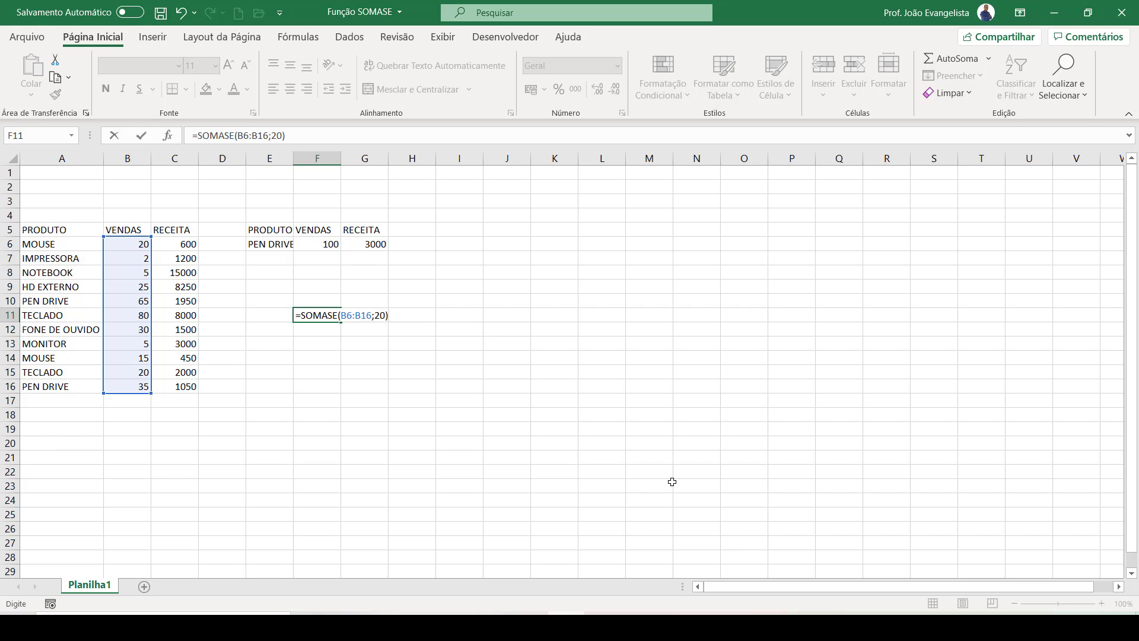
pyautogui.press('Return')
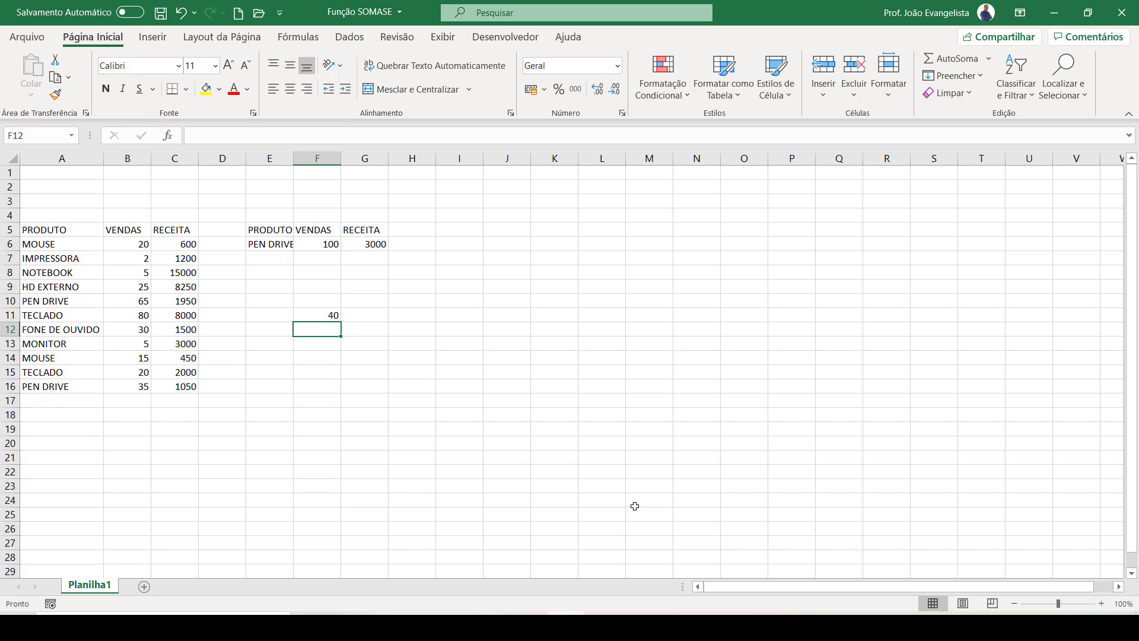
# - Check the sum of the sales cells B6 and B15, and set the MONITOR sales in B13 to 20
pyautogui.click(134, 242)
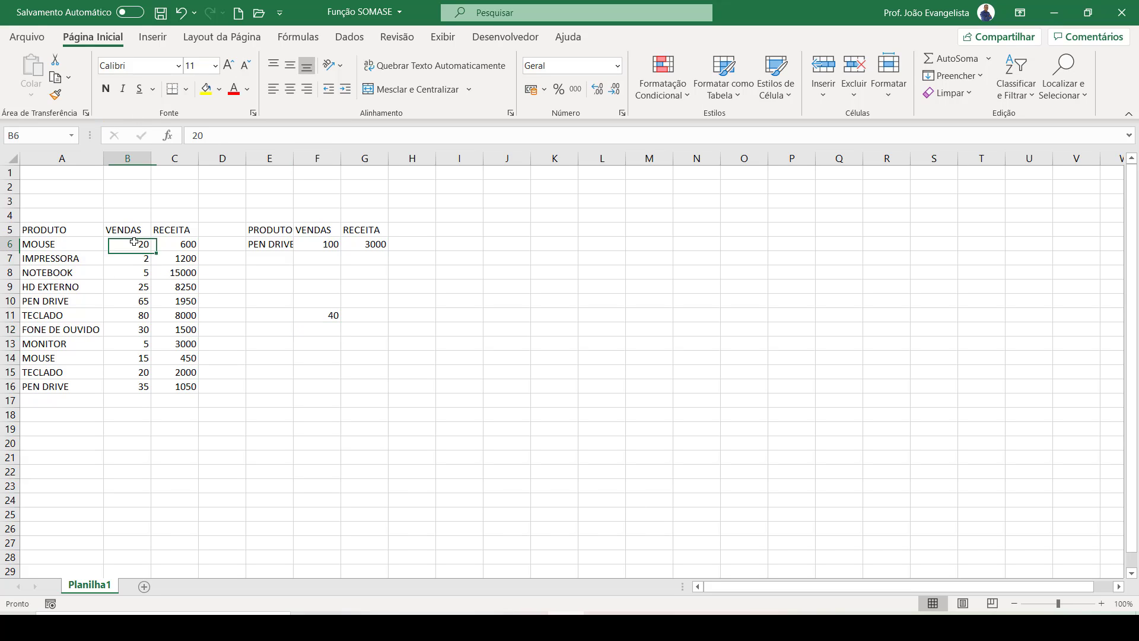
pyautogui.keyDown('ctrl'); pyautogui.click(136, 372); pyautogui.keyUp('ctrl')
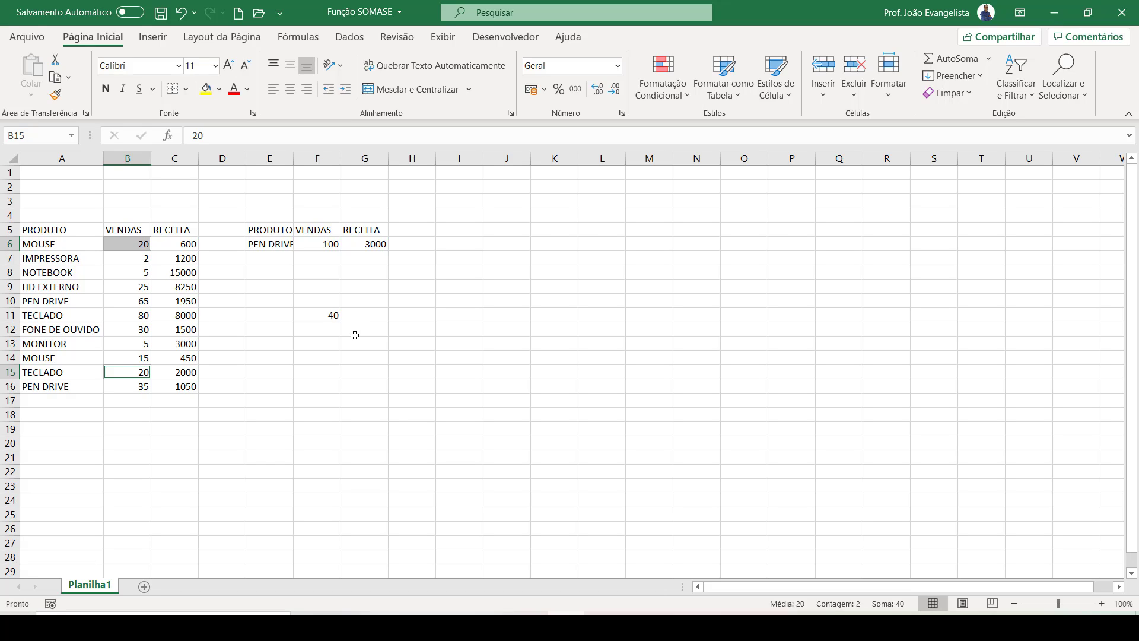
pyautogui.click(141, 344)
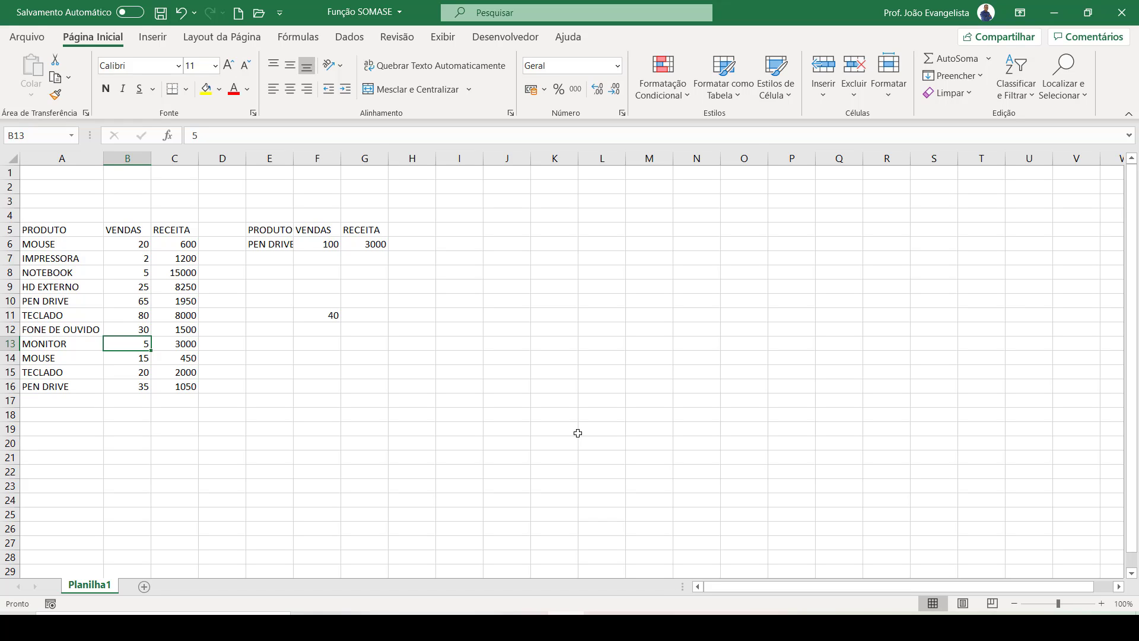
pyautogui.write('20')
pyautogui.press('Return')
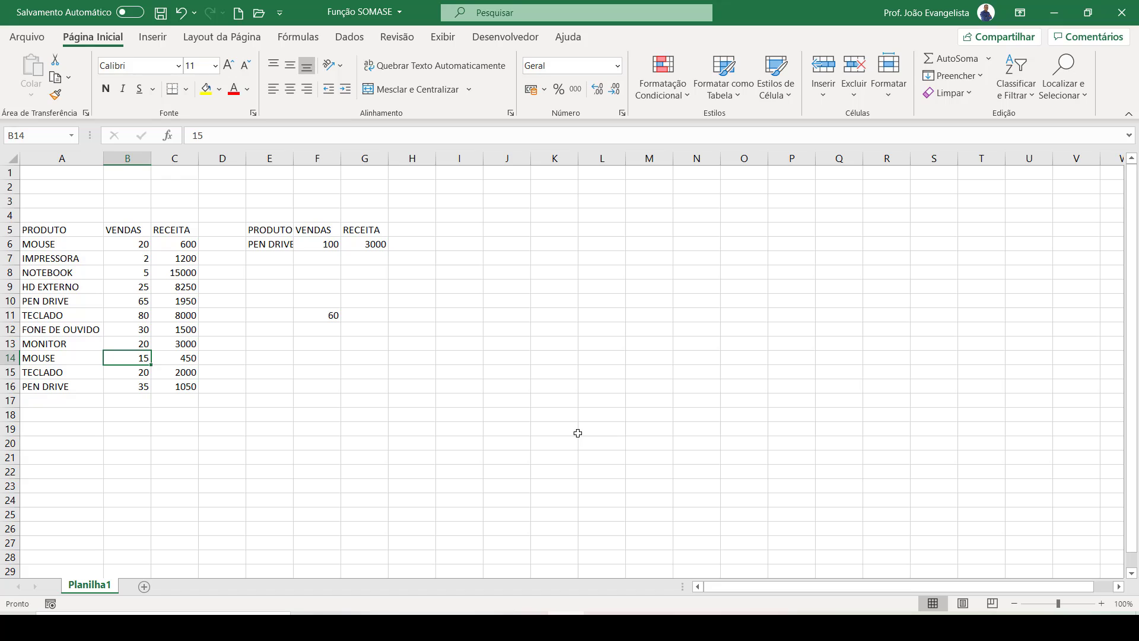
# - Enter =SOMASE(C6:C16;">1000") in F12 to total the revenues above 1000
pyautogui.click(330, 330)
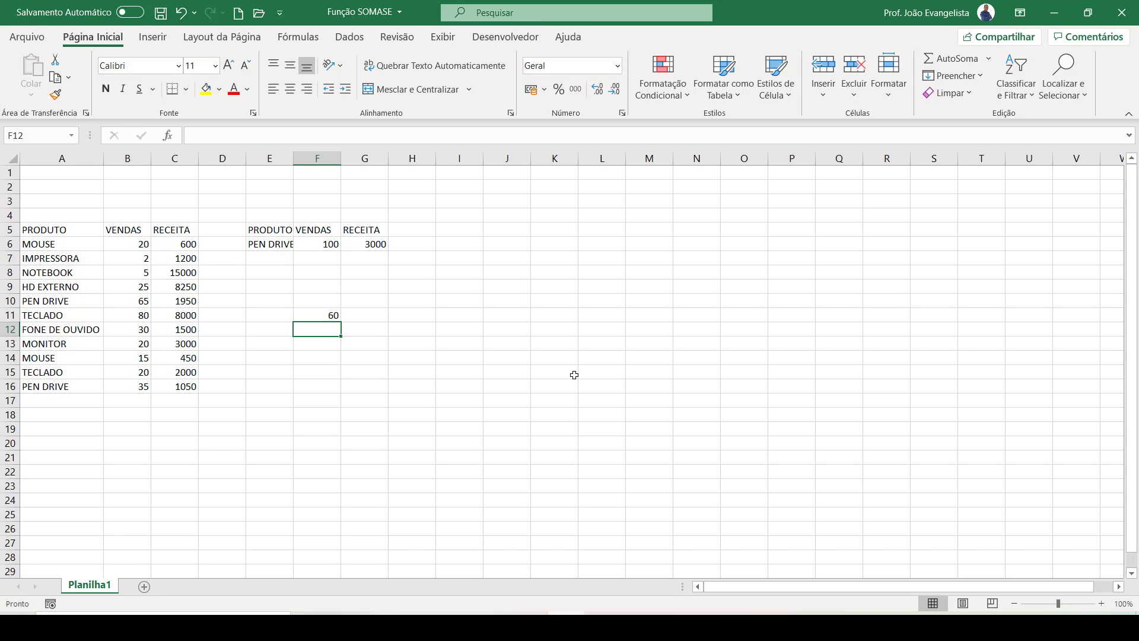
pyautogui.write('=SOMASE')
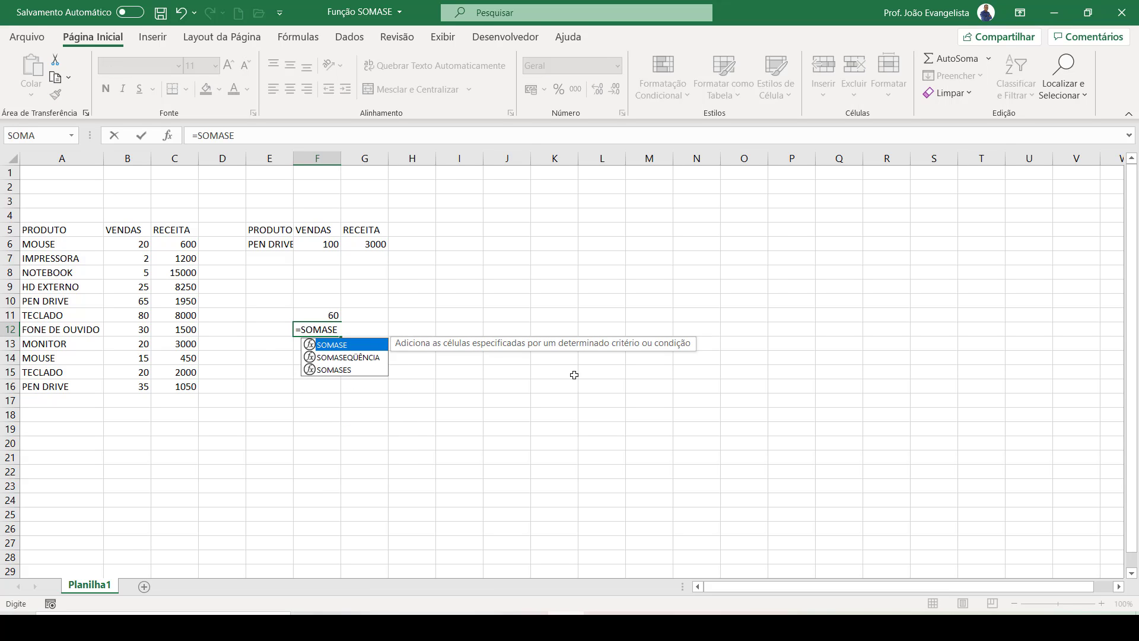
pyautogui.write('(')
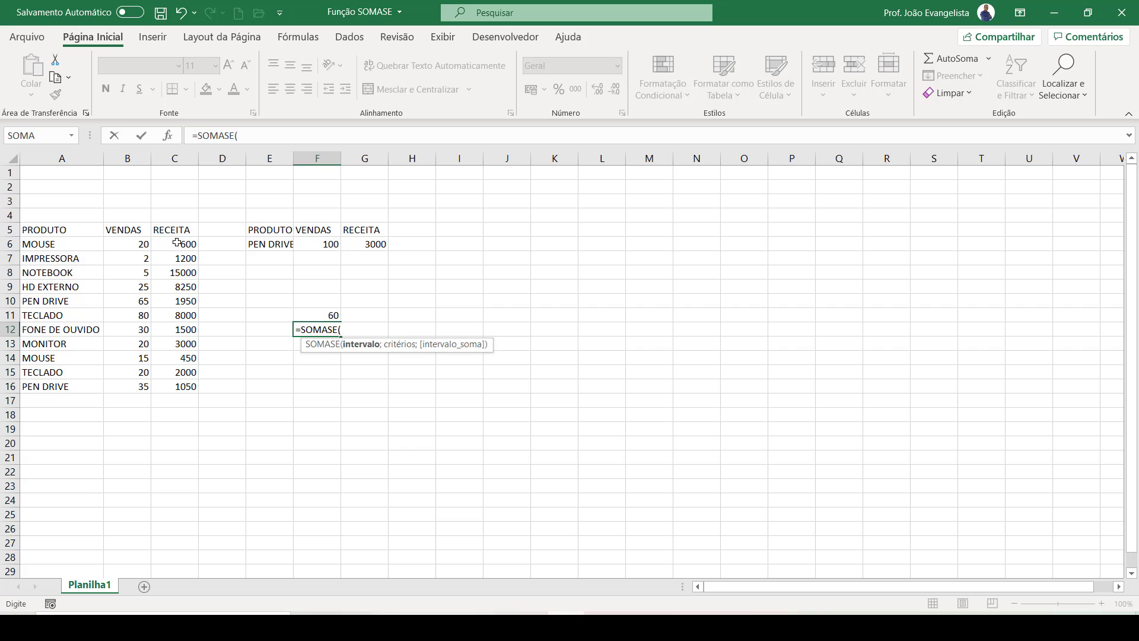
pyautogui.moveTo(177, 244); pyautogui.dragTo(178, 387)
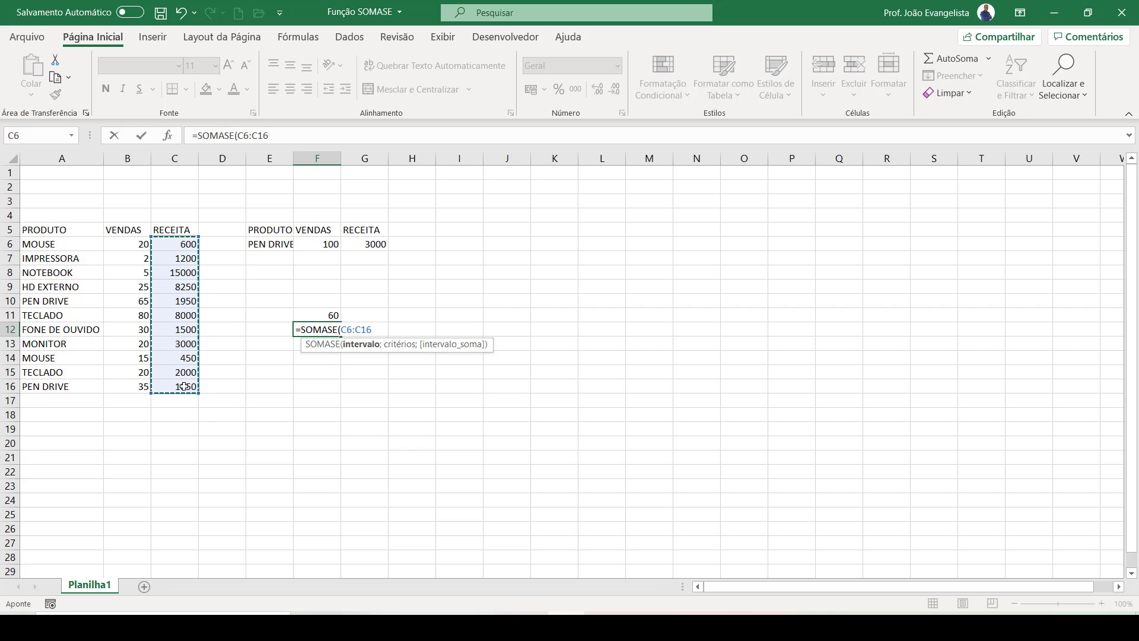
pyautogui.write(';')
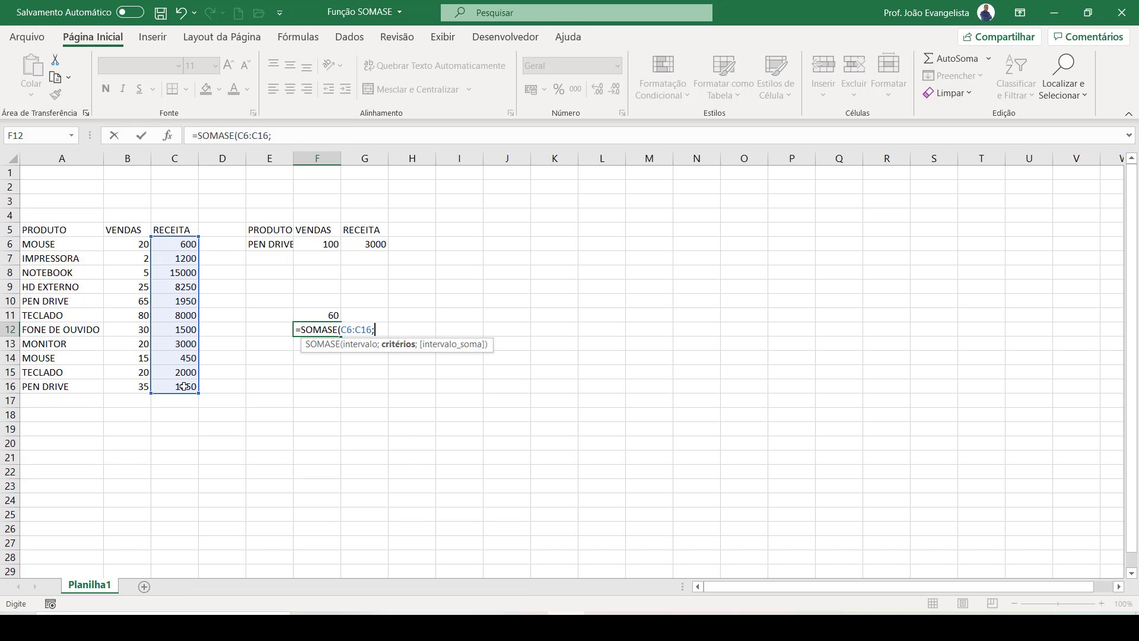
pyautogui.write('">1000')
pyautogui.write(')')
pyautogui.press('Return')
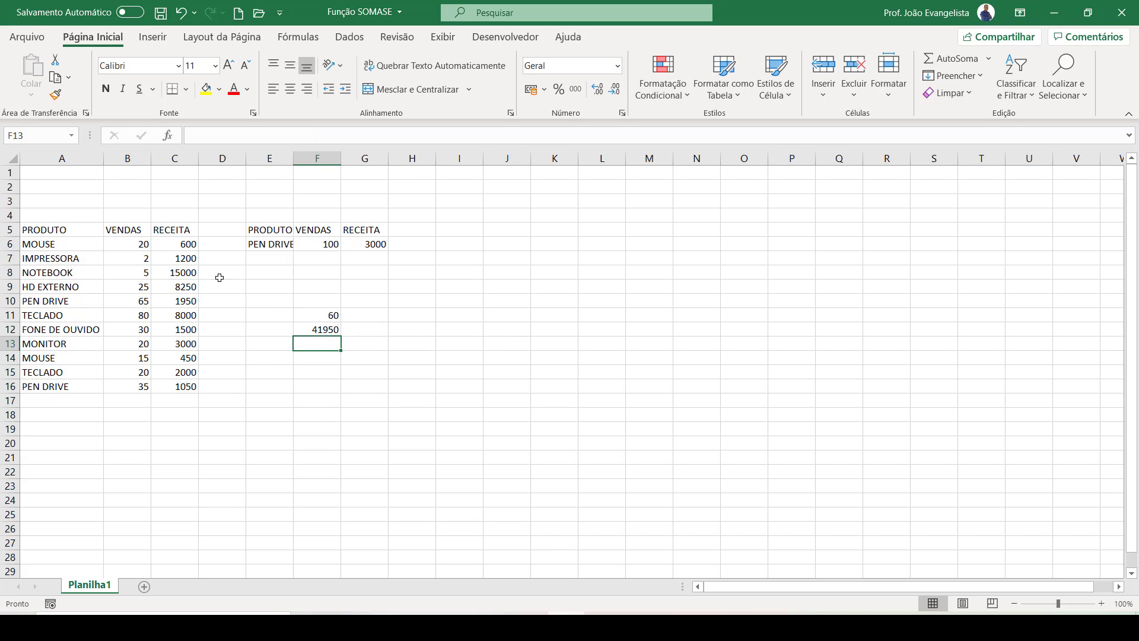
# - Check the combined sum of the revenue cells above 1000 in C7:C13, C15 and C16 against the F12 result
pyautogui.click(193, 258)
pyautogui.keyDown('ctrl'); pyautogui.click(188, 273); pyautogui.keyUp('ctrl')
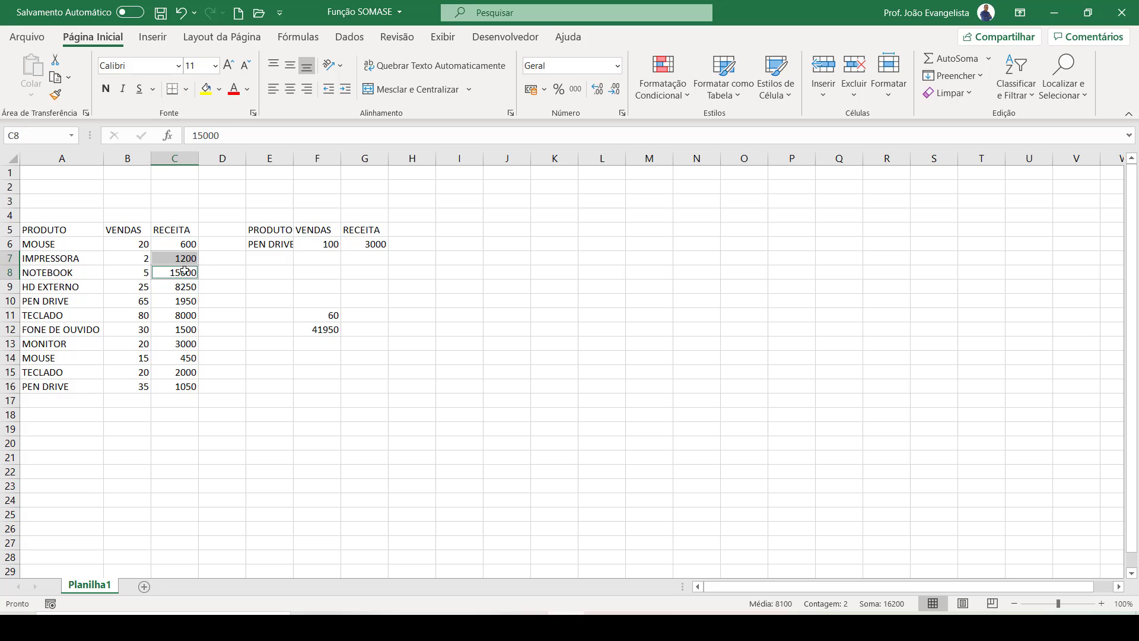
pyautogui.keyDown('ctrl'); pyautogui.click(188, 290); pyautogui.keyUp('ctrl')
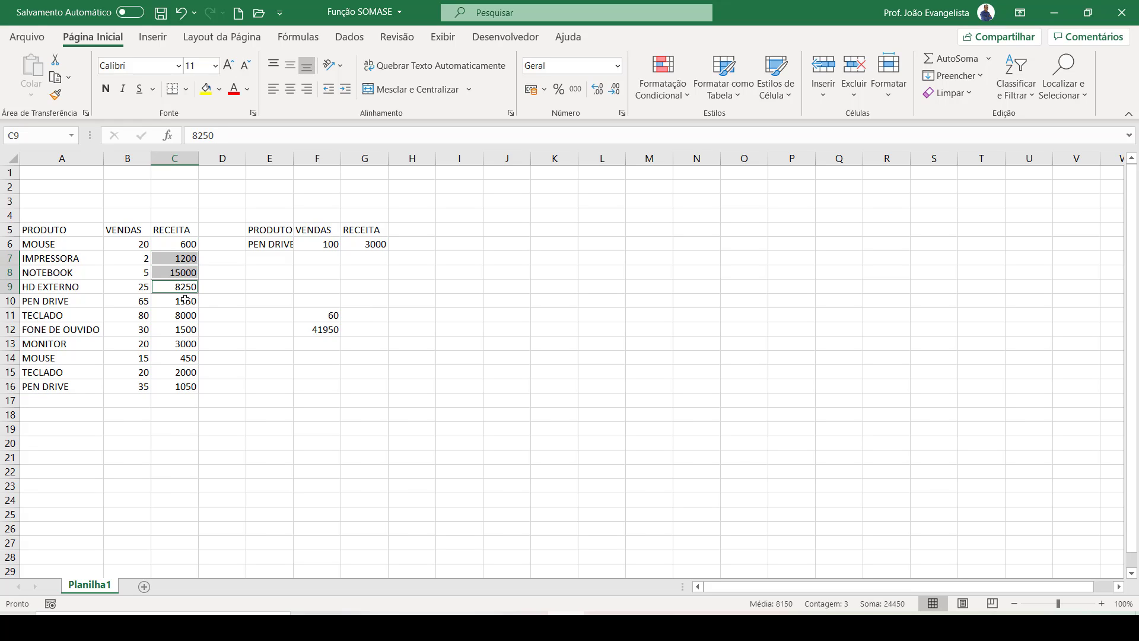
pyautogui.keyDown('ctrl'); pyautogui.click(185, 300); pyautogui.keyUp('ctrl')
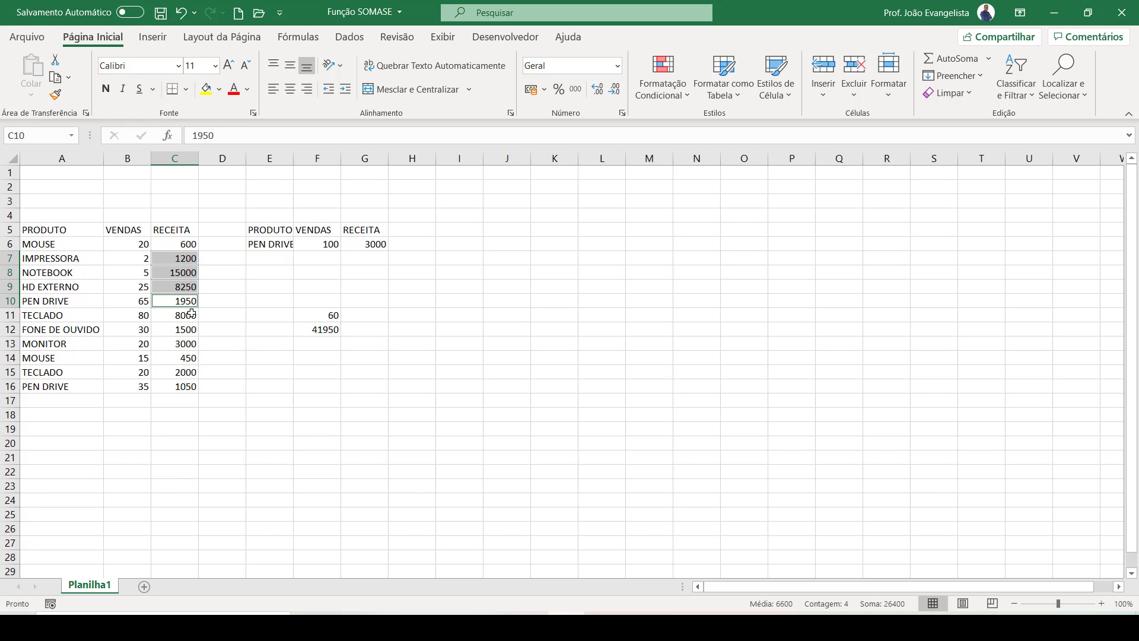
pyautogui.keyDown('ctrl'); pyautogui.click(191, 314); pyautogui.keyUp('ctrl')
pyautogui.keyDown('ctrl'); pyautogui.click(188, 330); pyautogui.keyUp('ctrl')
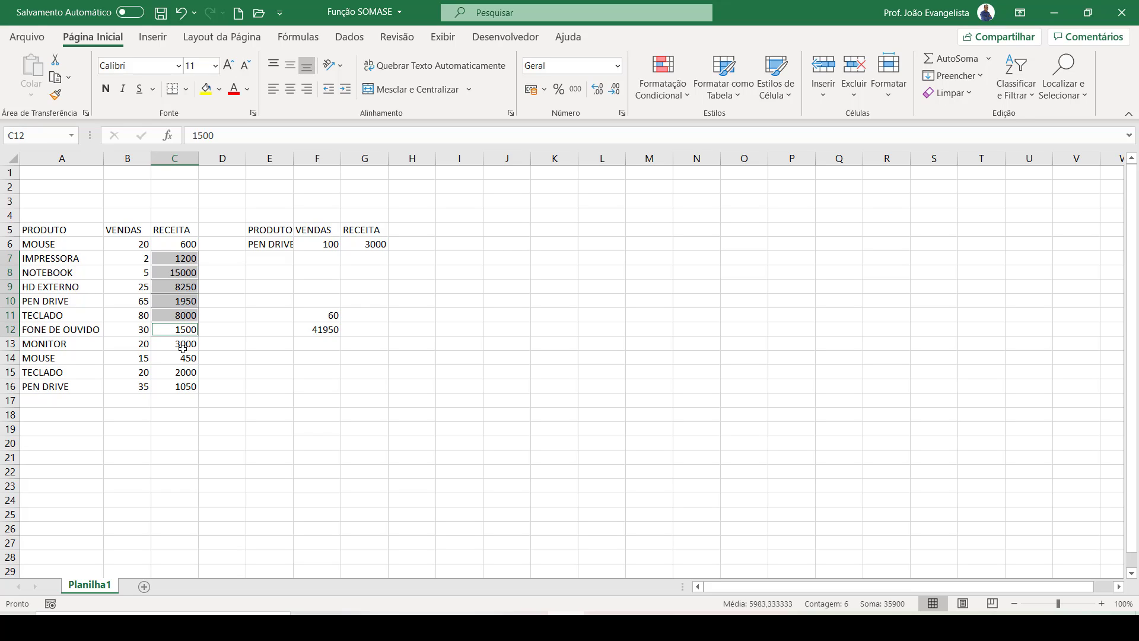
pyautogui.keyDown('ctrl'); pyautogui.click(186, 343); pyautogui.keyUp('ctrl')
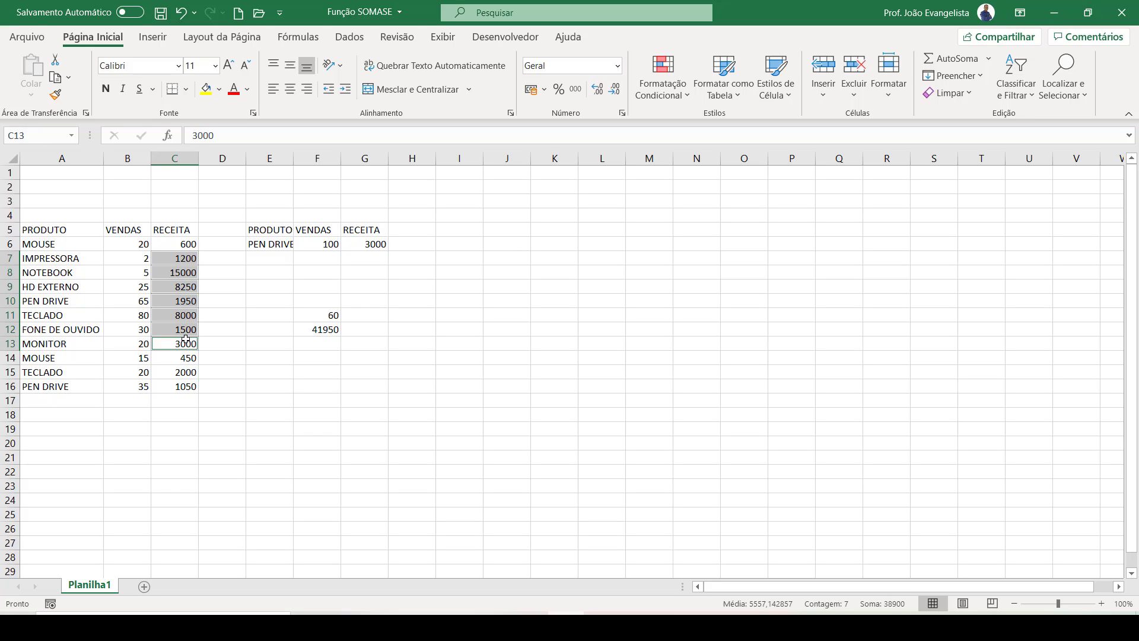
pyautogui.keyDown('ctrl'); pyautogui.click(180, 373); pyautogui.keyUp('ctrl')
pyautogui.keyDown('ctrl'); pyautogui.click(179, 388); pyautogui.keyUp('ctrl')
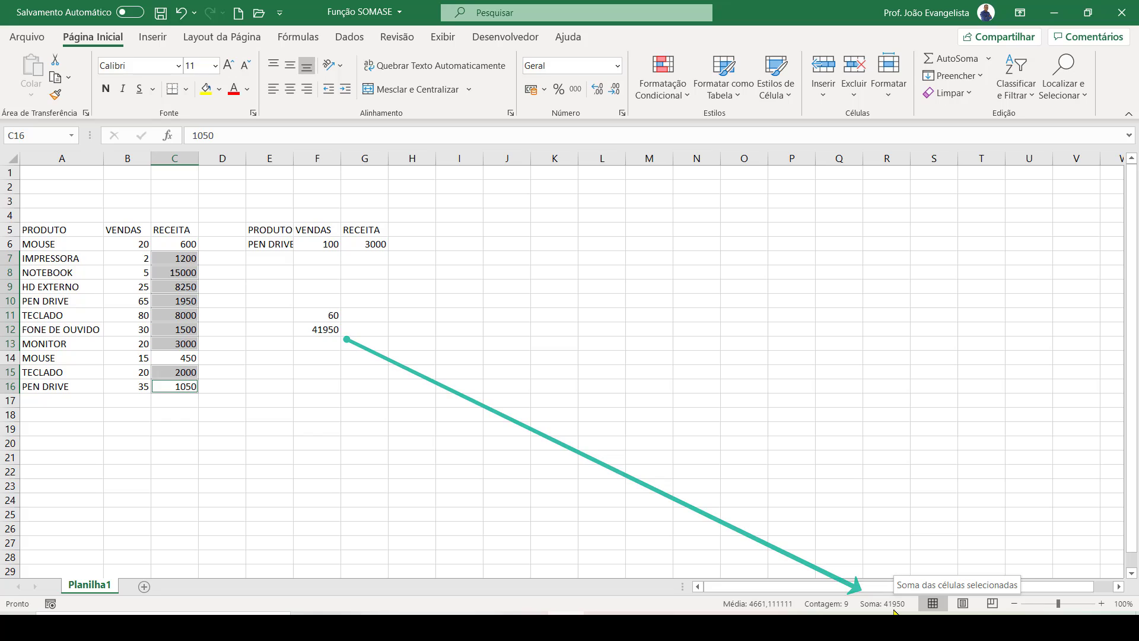
pyautogui.click(391, 370)
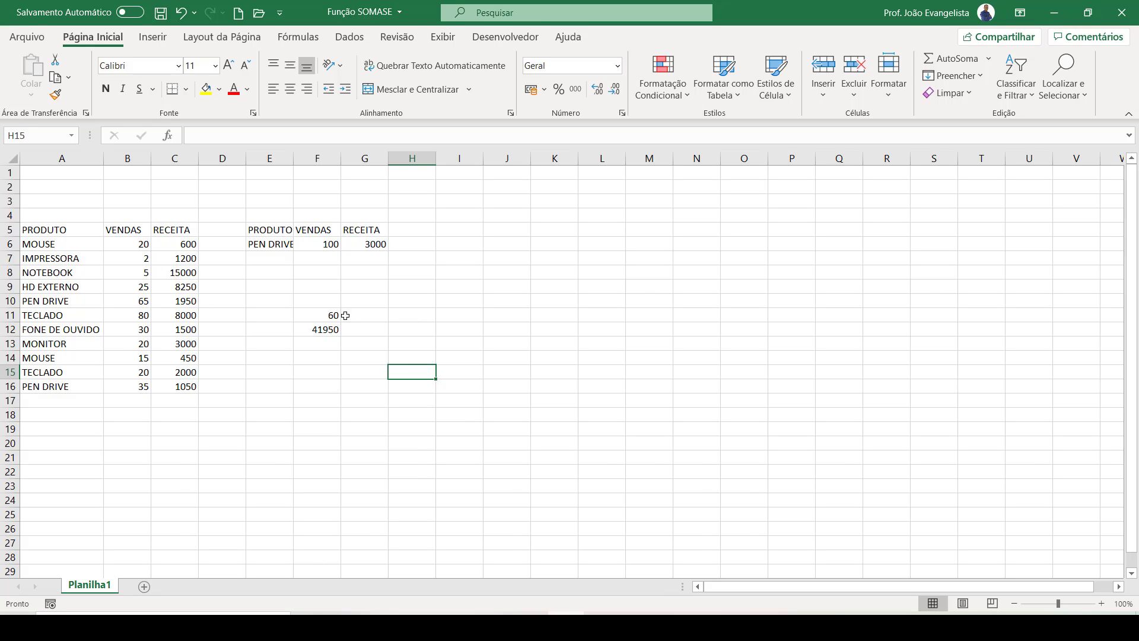
# - Clear the example formulas in F11:F12 and centre the headers in A5:C5 horizontally and vertically
pyautogui.moveTo(329, 315); pyautogui.dragTo(324, 335)
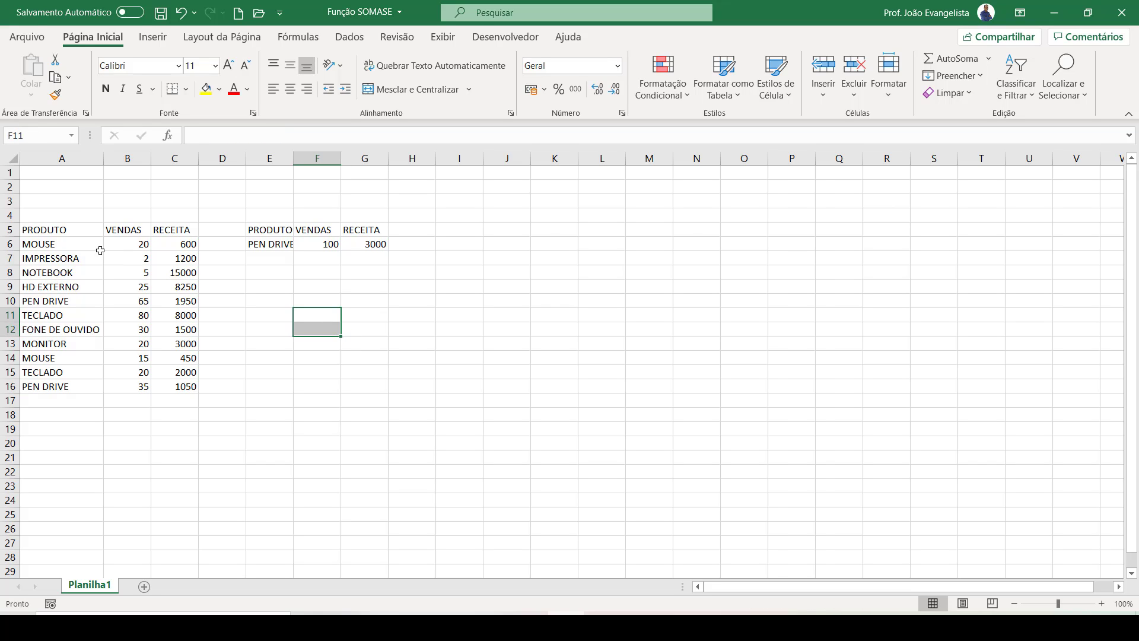
pyautogui.moveTo(53, 229); pyautogui.dragTo(176, 230)
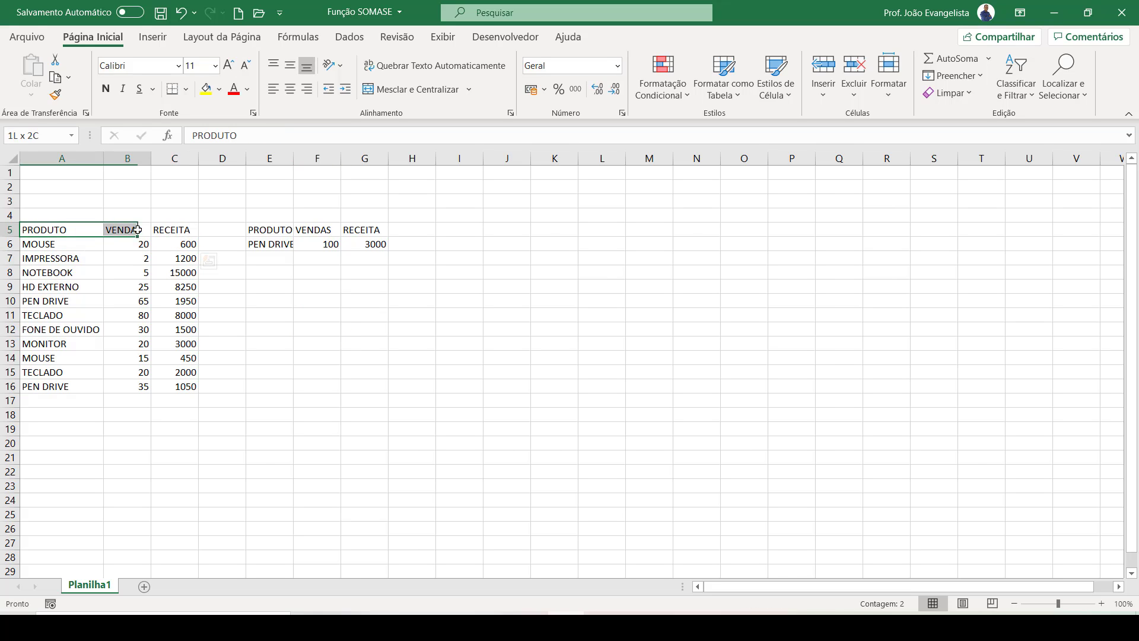
pyautogui.click(290, 89)
pyautogui.click(290, 66)
# - Centre the VENDAS values in B6:B16 and apply the R$ accounting format to the RECEITA values in C6:C16
pyautogui.moveTo(126, 246); pyautogui.dragTo(125, 385)
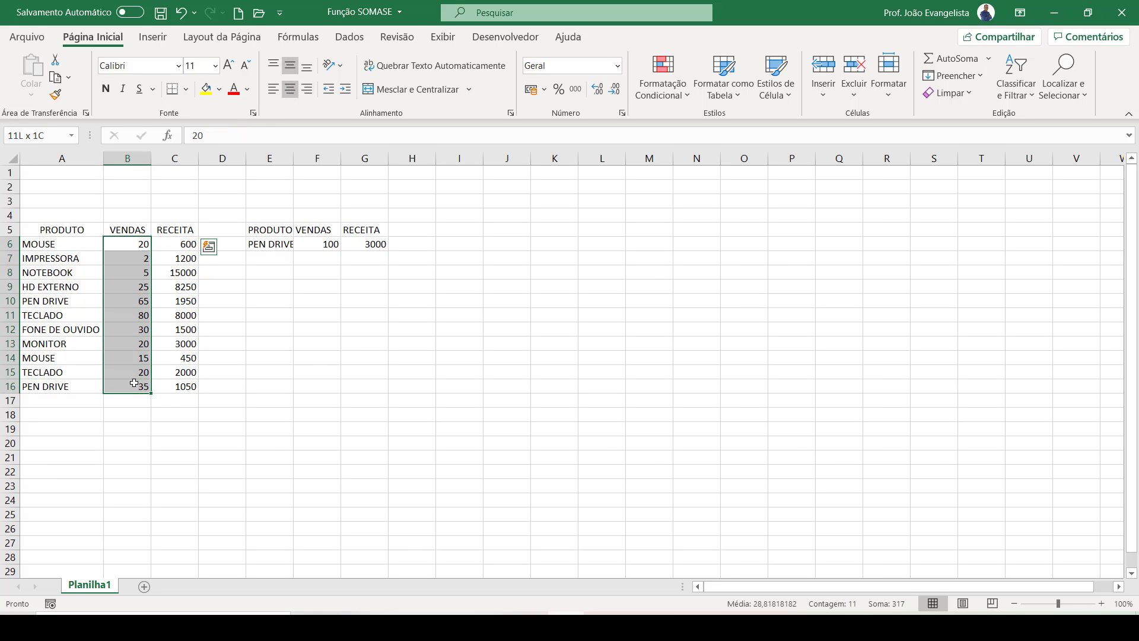
pyautogui.click(290, 89)
pyautogui.moveTo(187, 241); pyautogui.dragTo(187, 389)
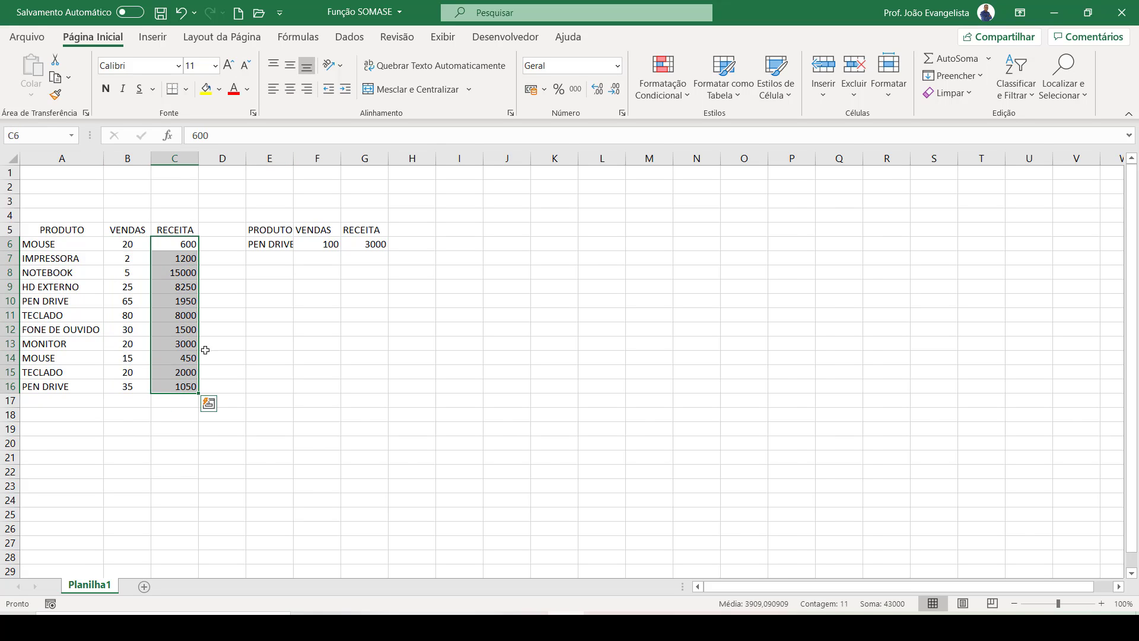
pyautogui.click(531, 89)
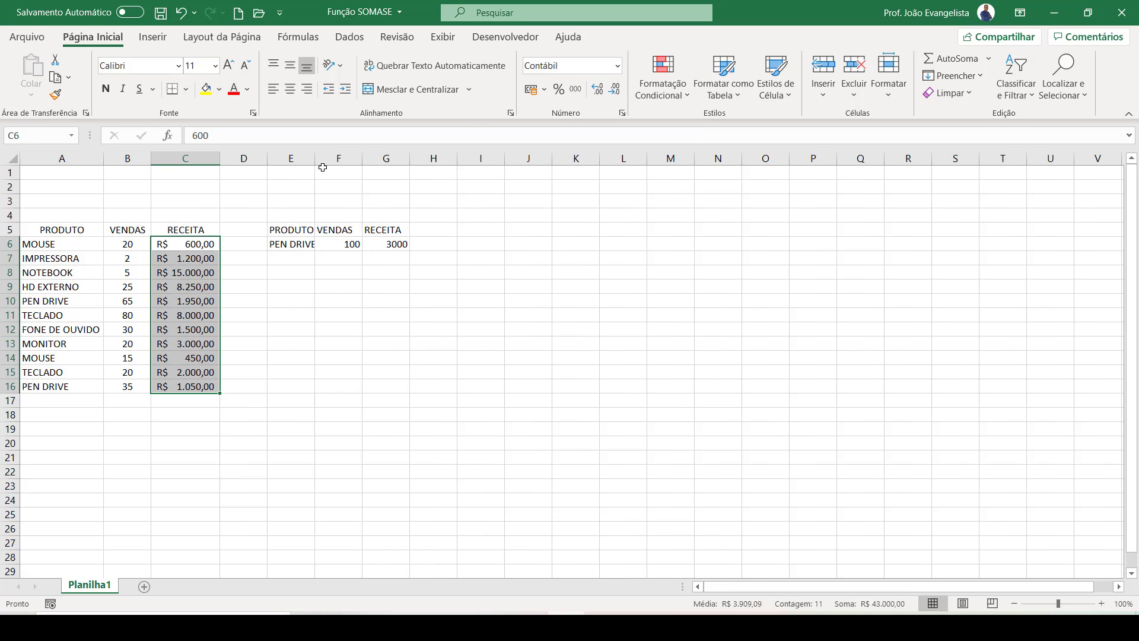
# - Widen the summary table's columns E to G so their contents fit, and centre the headers in E5:G5
pyautogui.moveTo(316, 157); pyautogui.dragTo(435, 158)
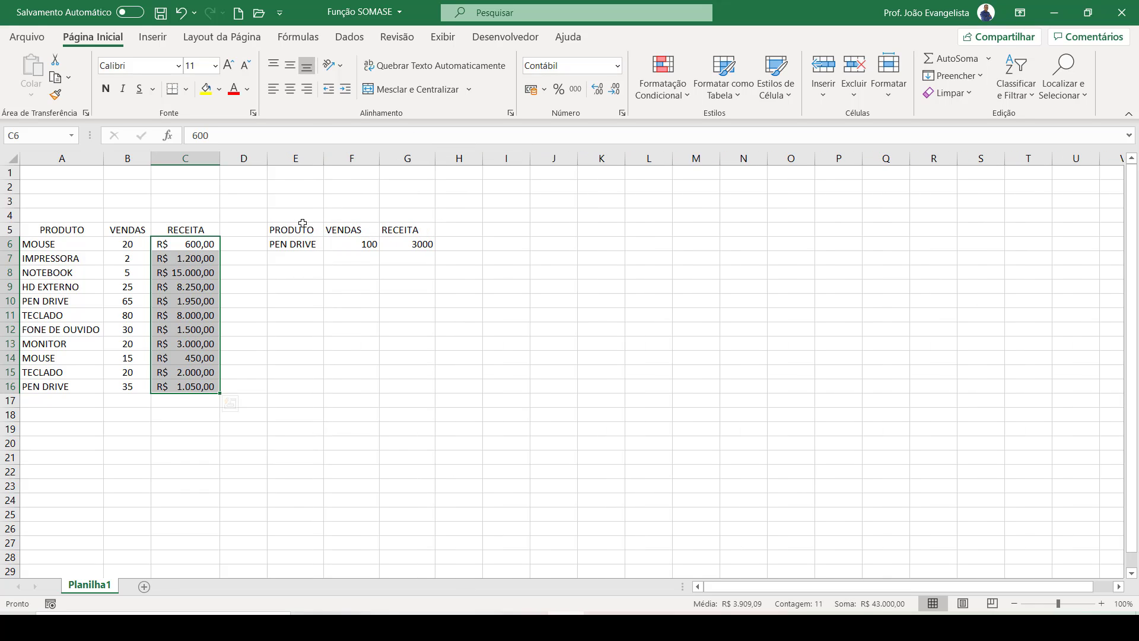
pyautogui.click(301, 229)
pyautogui.moveTo(361, 227); pyautogui.dragTo(408, 229)
pyautogui.click(290, 89)
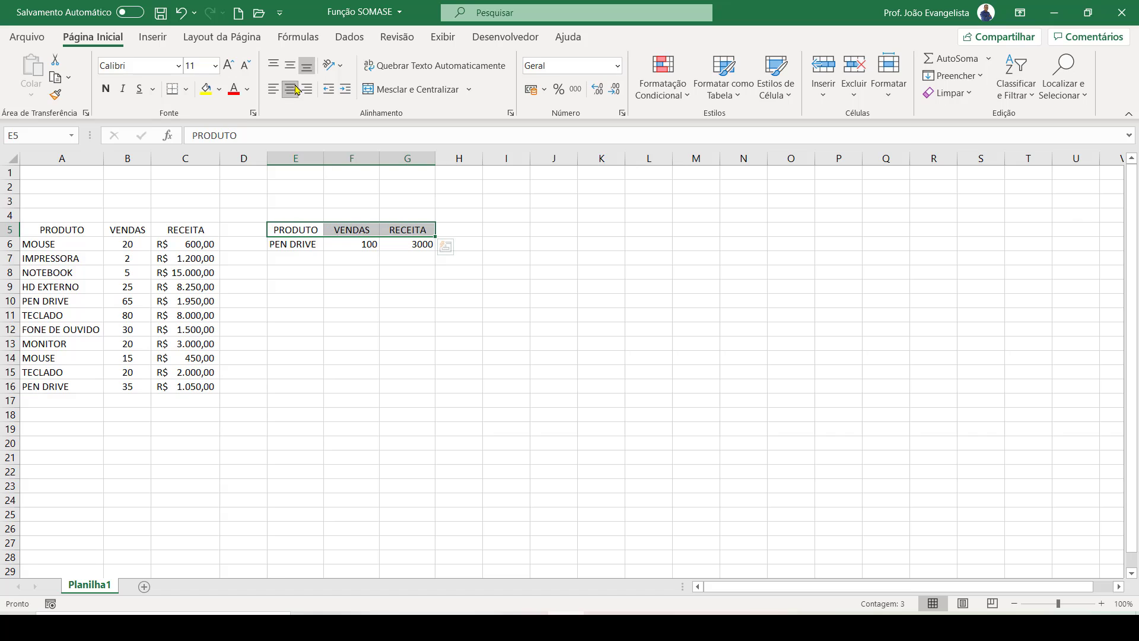
# - Centre the sales total in F6, and format G6 as R$ accounting with column G wide enough to show it
pyautogui.click(353, 246)
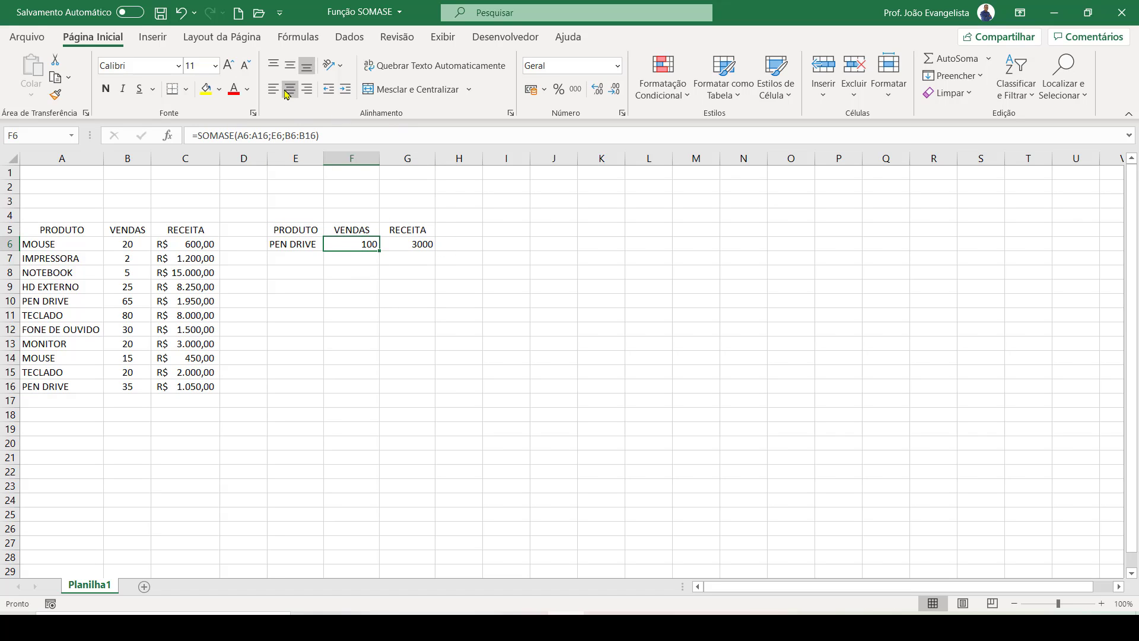
pyautogui.click(419, 244)
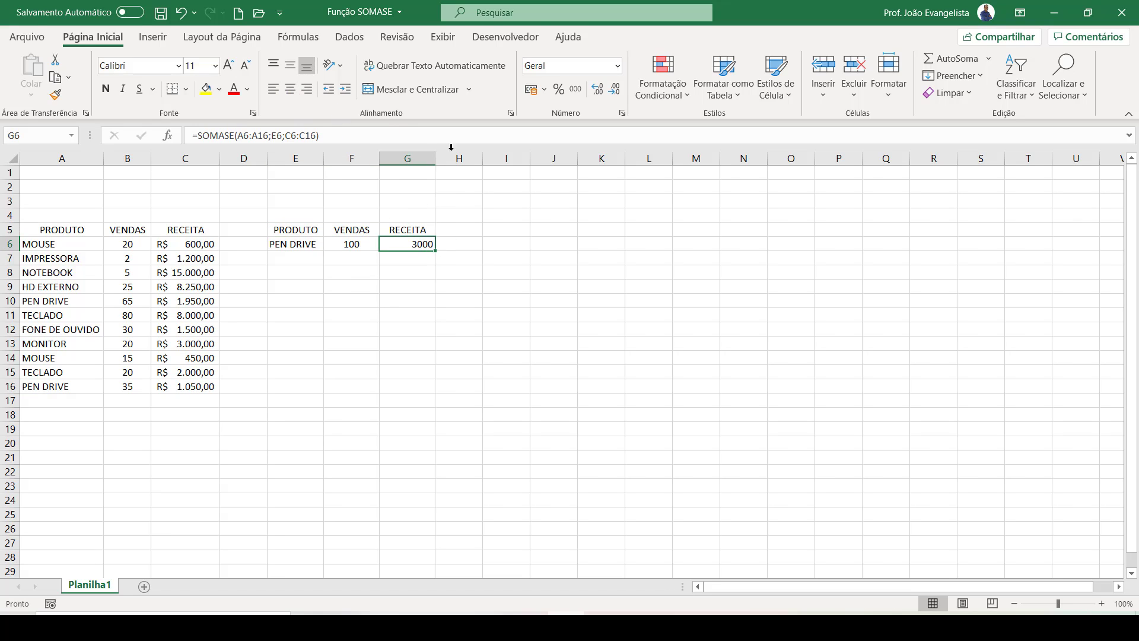
pyautogui.click(529, 93)
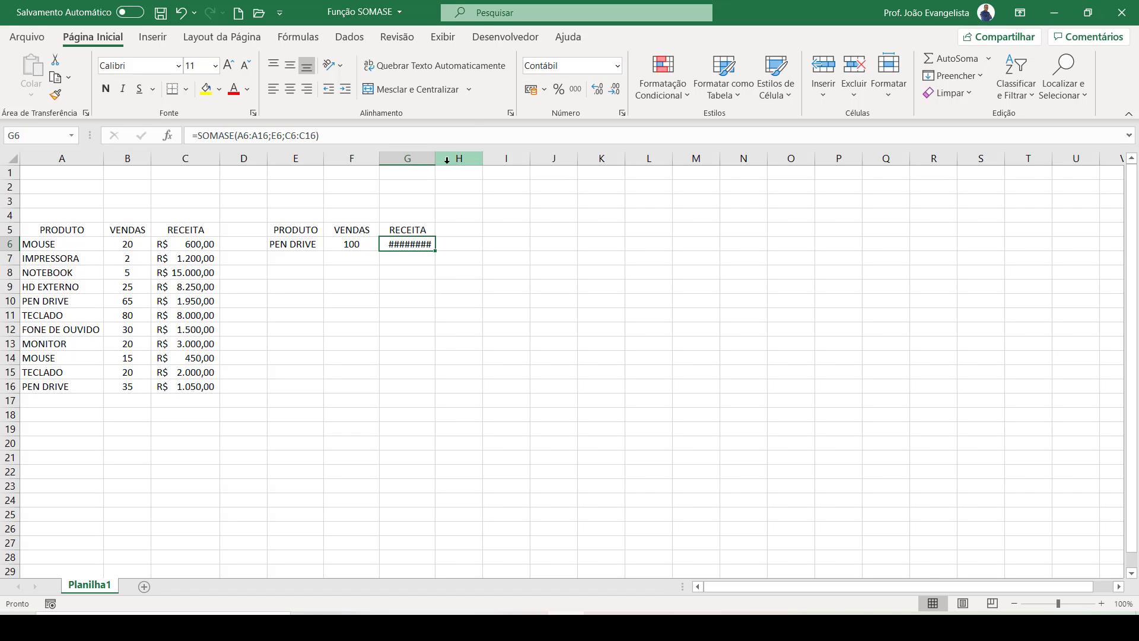
pyautogui.moveTo(438, 160); pyautogui.dragTo(445, 160)
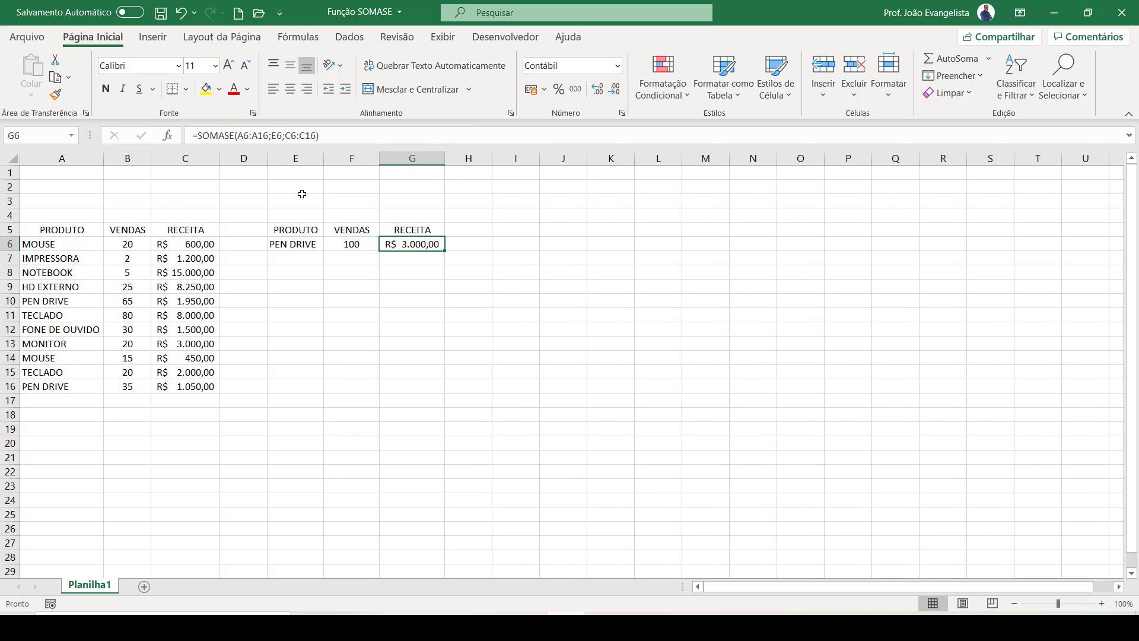
# - Give the product table's header row A5:C5 a blue fill and white font
pyautogui.click(59, 229)
pyautogui.moveTo(60, 229); pyautogui.dragTo(186, 229)
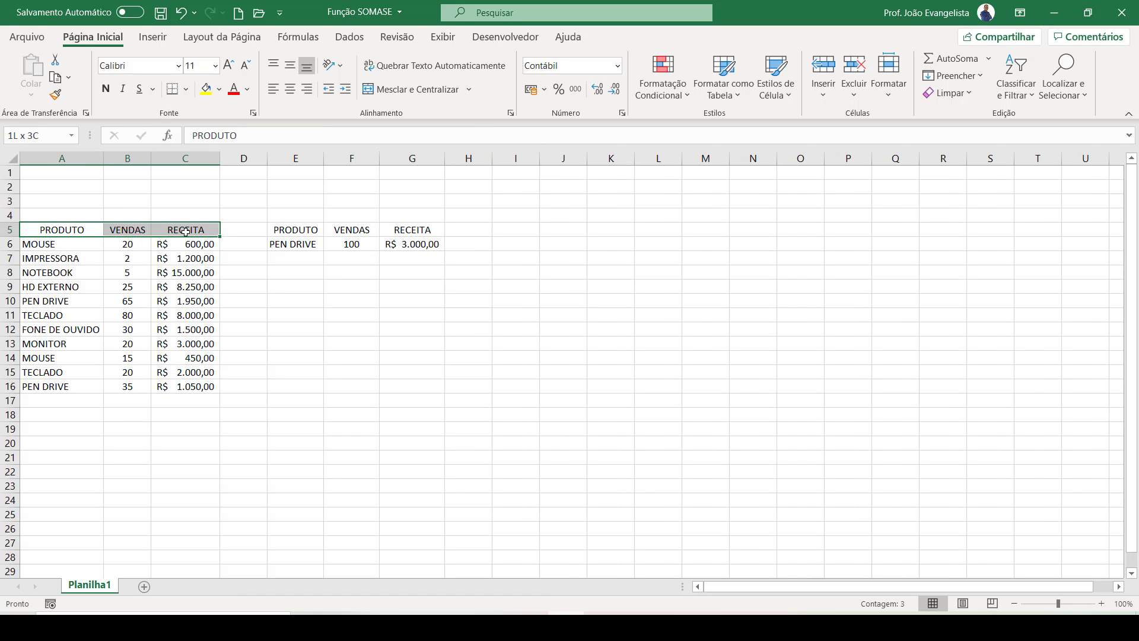
pyautogui.click(220, 89)
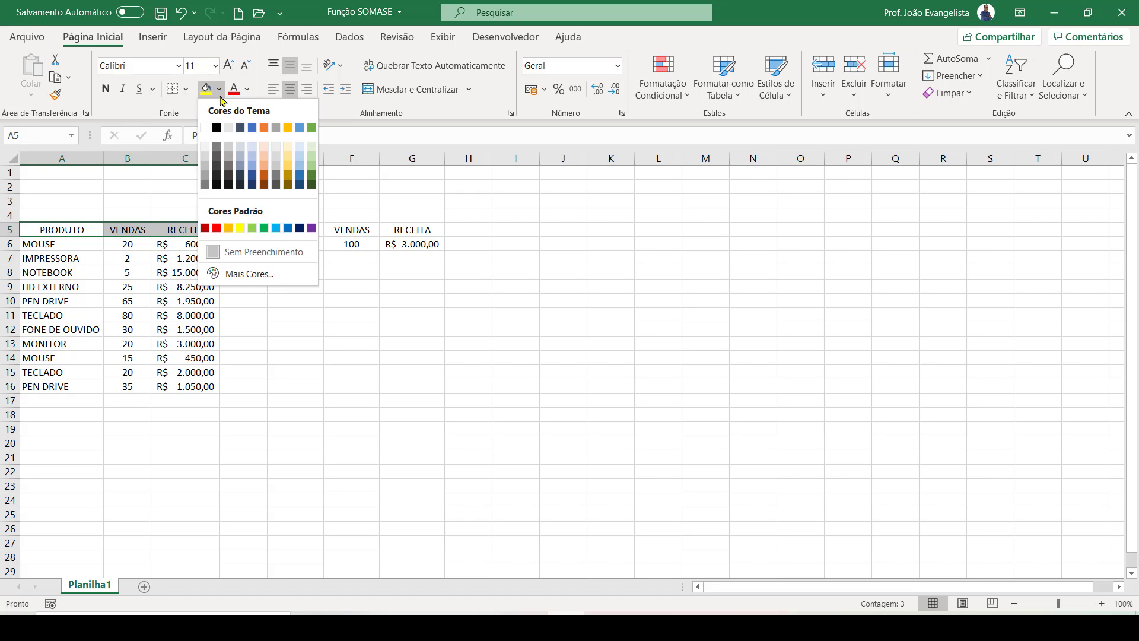
pyautogui.click(287, 229)
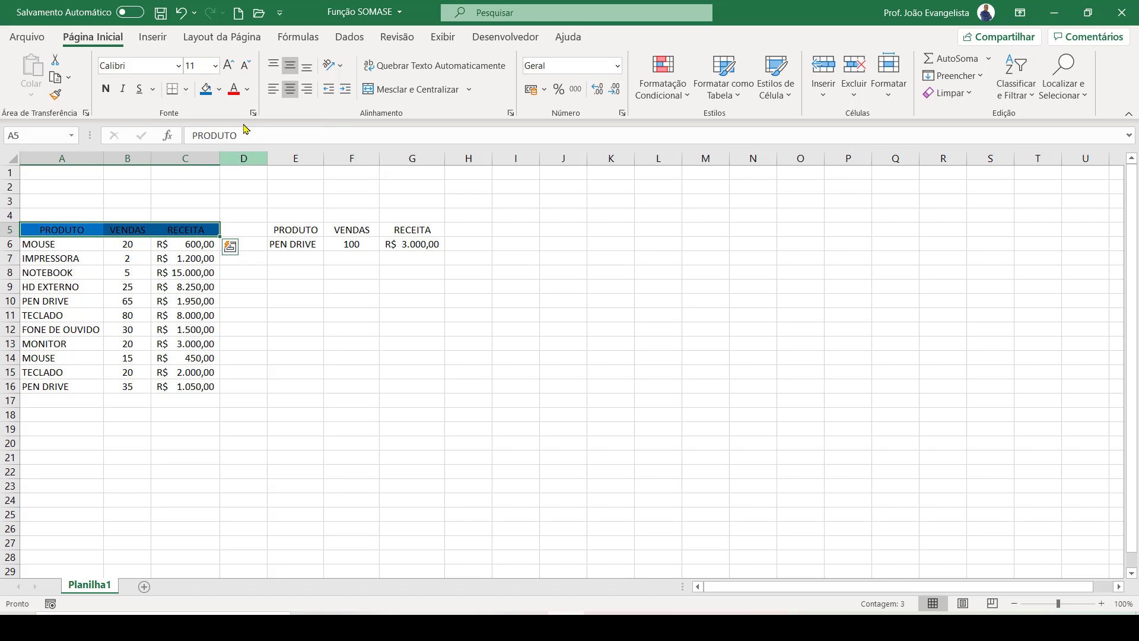
pyautogui.click(247, 89)
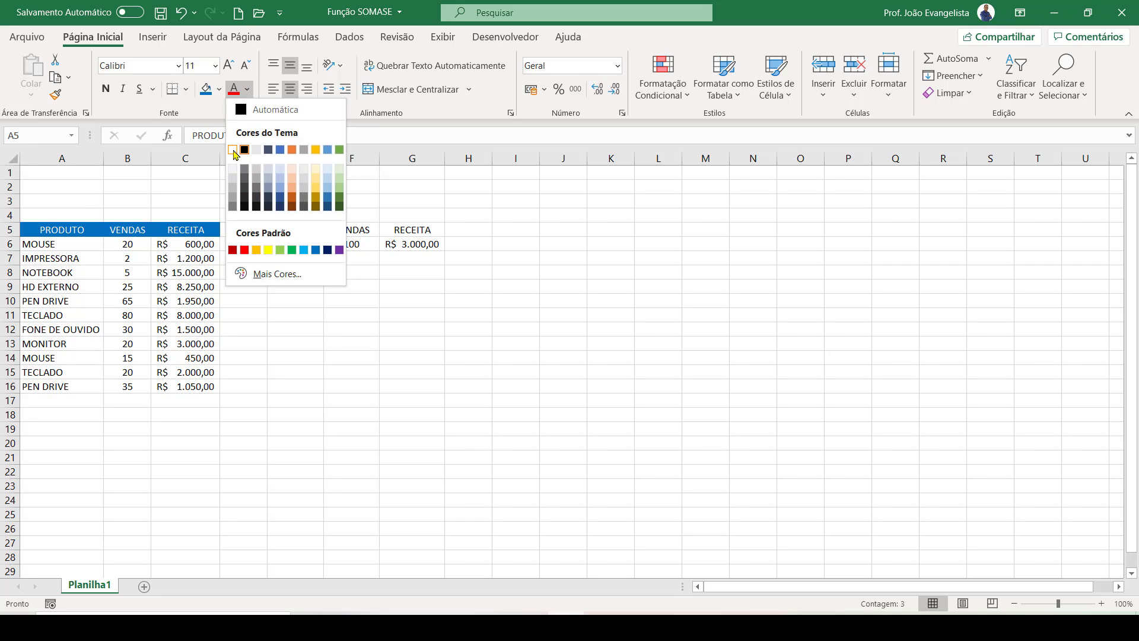
pyautogui.click(236, 168)
# - Apply the same blue fill and white font to the summary table headers in E5:G5
pyautogui.moveTo(284, 232); pyautogui.dragTo(390, 235)
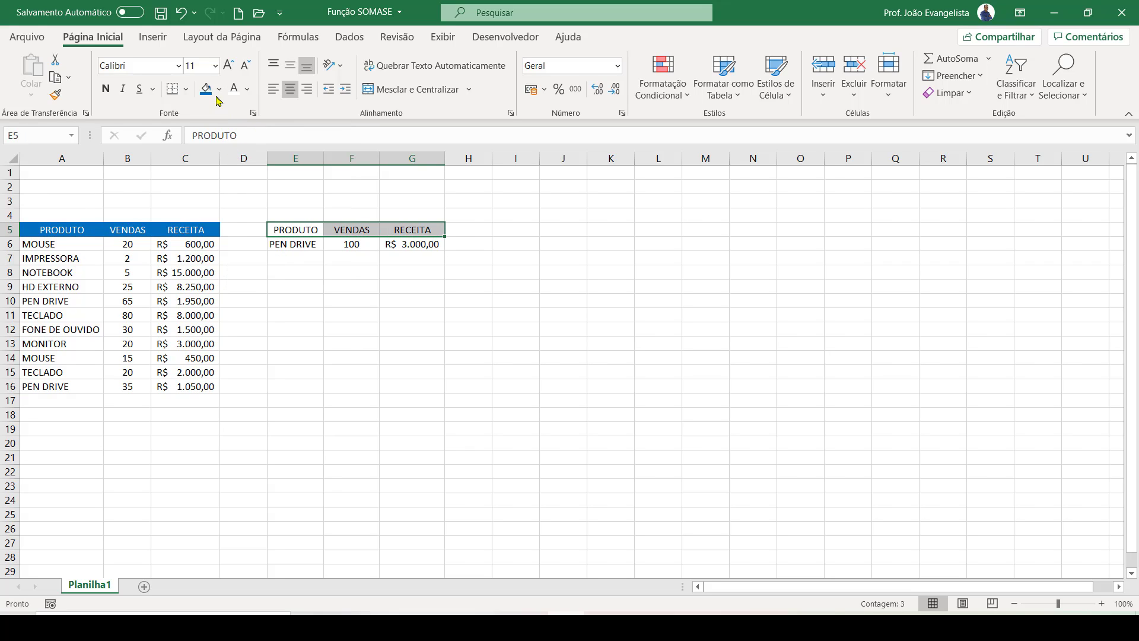
pyautogui.click(206, 89)
pyautogui.click(235, 89)
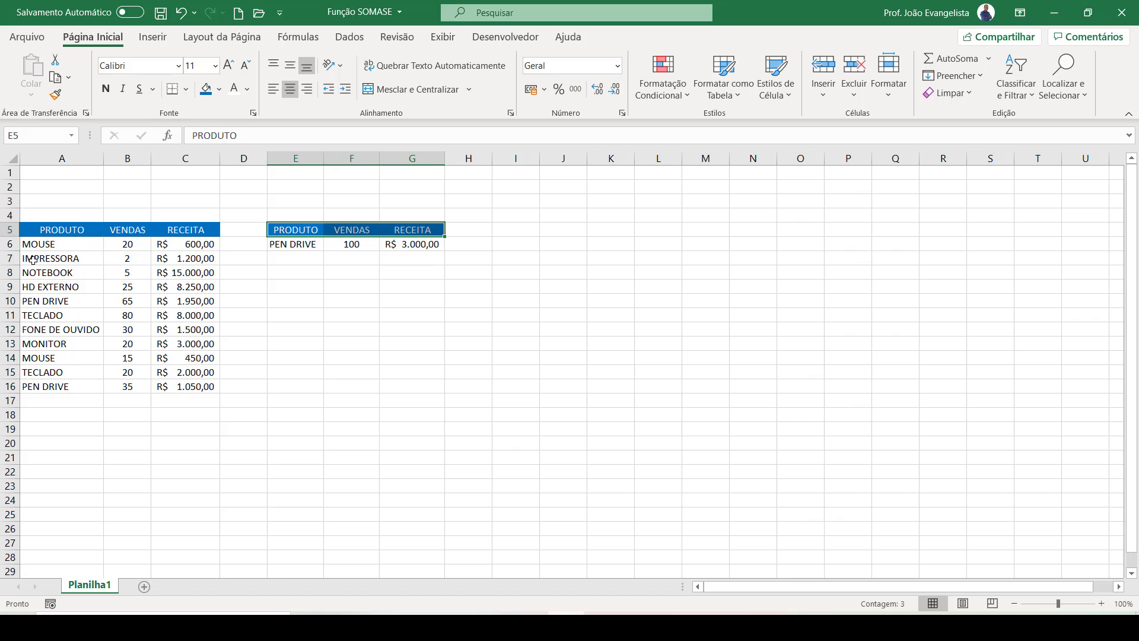
# - Shade alternate rows 7, 9, 11, 13 and 15 of the product table, columns A to C, in light blue
pyautogui.moveTo(32, 260); pyautogui.dragTo(196, 260)
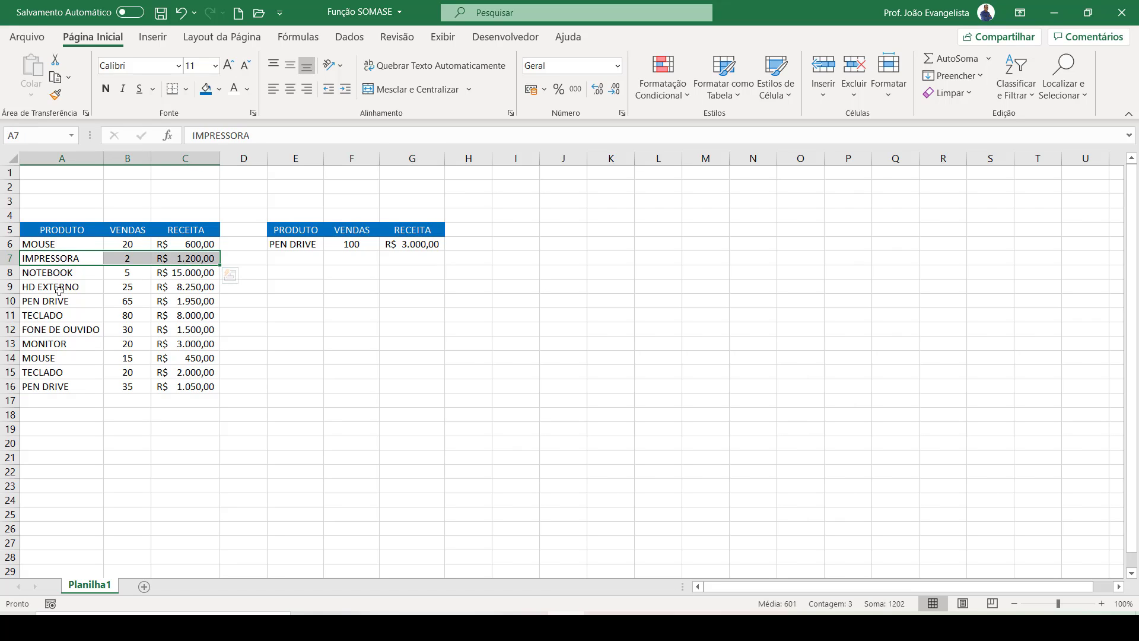
pyautogui.keyDown('ctrl'); pyautogui.moveTo(60, 289); pyautogui.dragTo(169, 289); pyautogui.keyUp('ctrl')
pyautogui.keyDown('ctrl'); pyautogui.moveTo(67, 317); pyautogui.dragTo(169, 315); pyautogui.keyUp('ctrl')
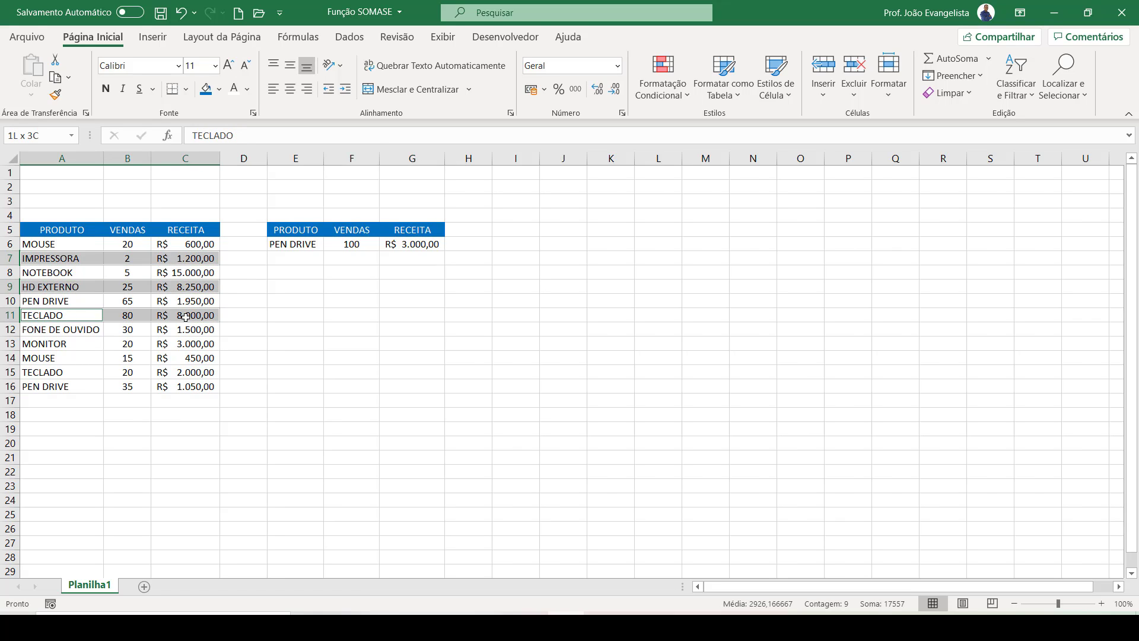
pyautogui.keyDown('ctrl'); pyautogui.moveTo(61, 344); pyautogui.dragTo(166, 345); pyautogui.keyUp('ctrl')
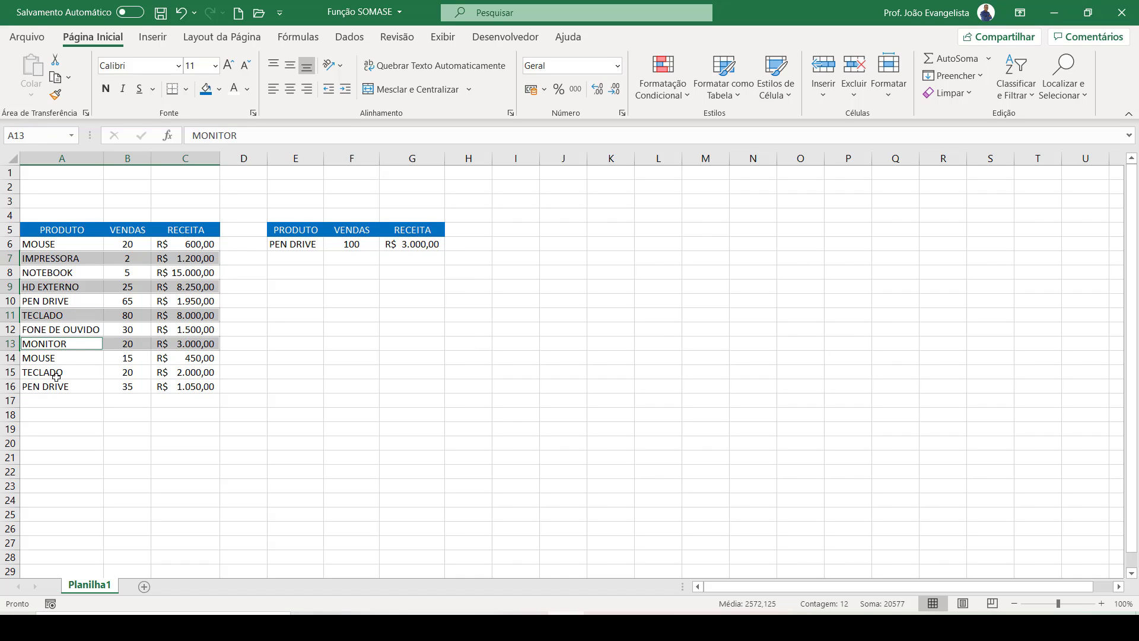
pyautogui.keyDown('ctrl'); pyautogui.moveTo(57, 374); pyautogui.dragTo(172, 373); pyautogui.keyUp('ctrl')
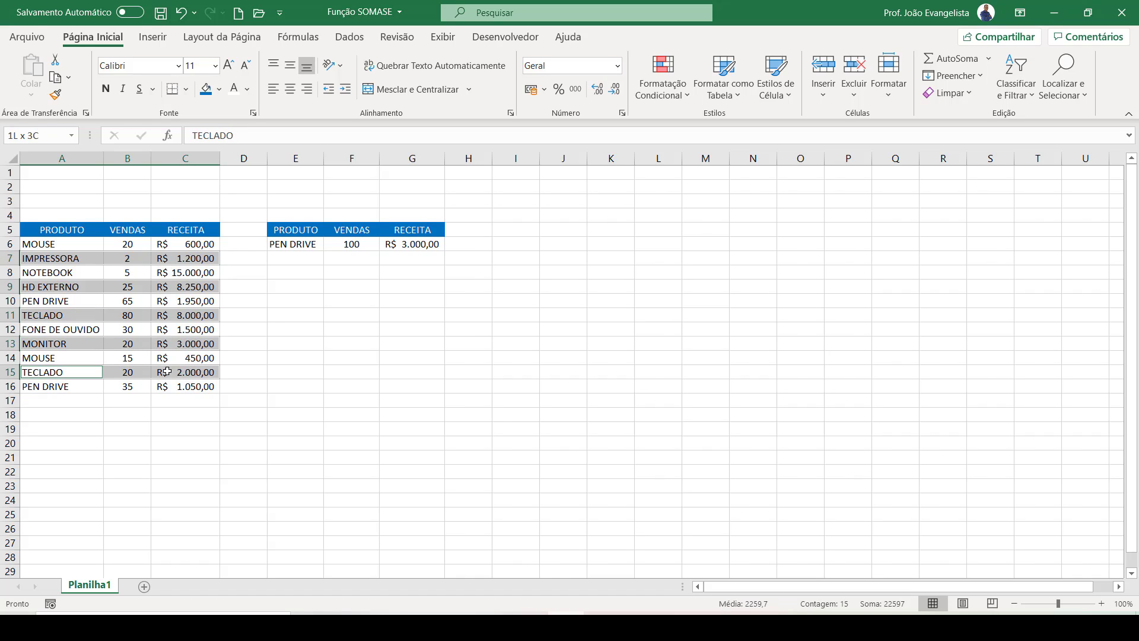
pyautogui.click(219, 89)
pyautogui.click(257, 148)
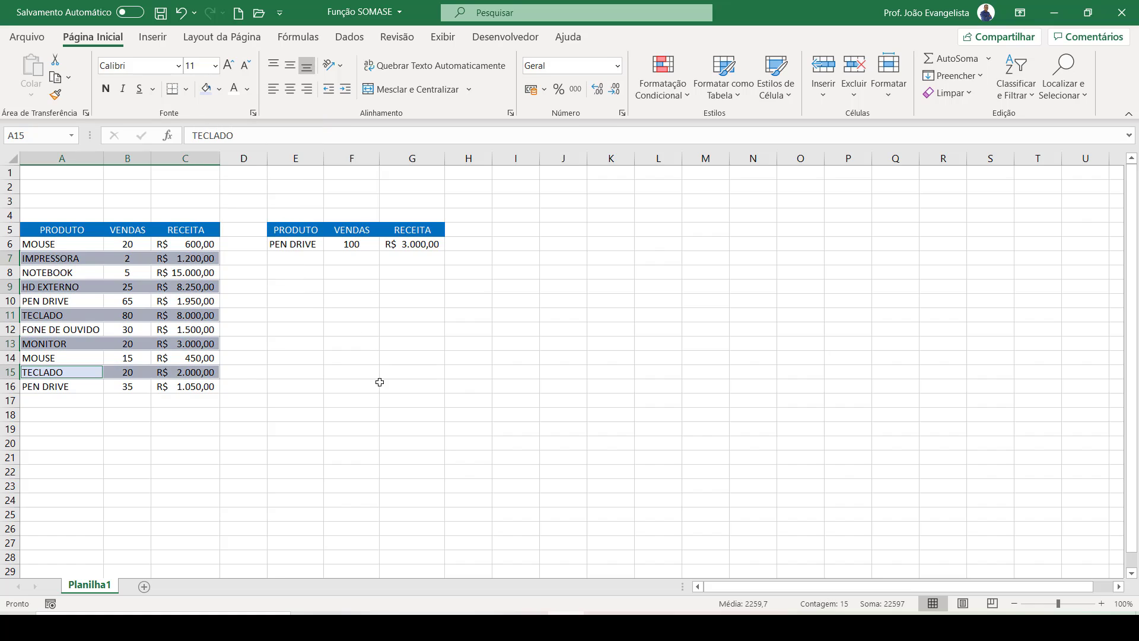
pyautogui.click(379, 382)
# - Apply all borders to the product table A5:C16 and the summary table E5:G6
pyautogui.moveTo(53, 232); pyautogui.dragTo(199, 388)
pyautogui.click(187, 89)
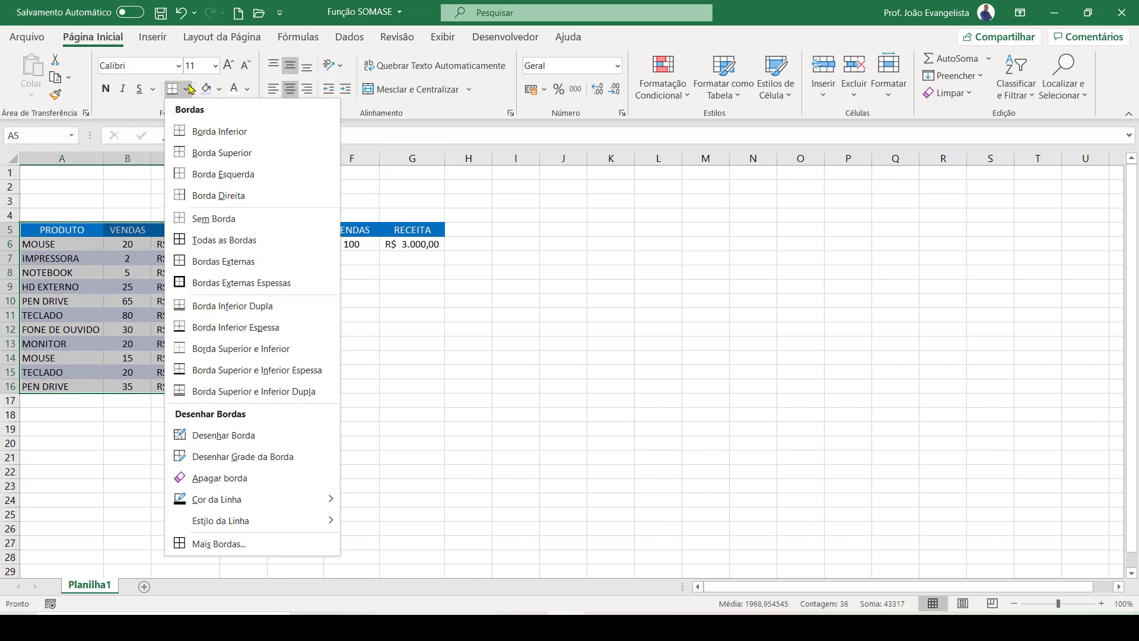
pyautogui.click(250, 246)
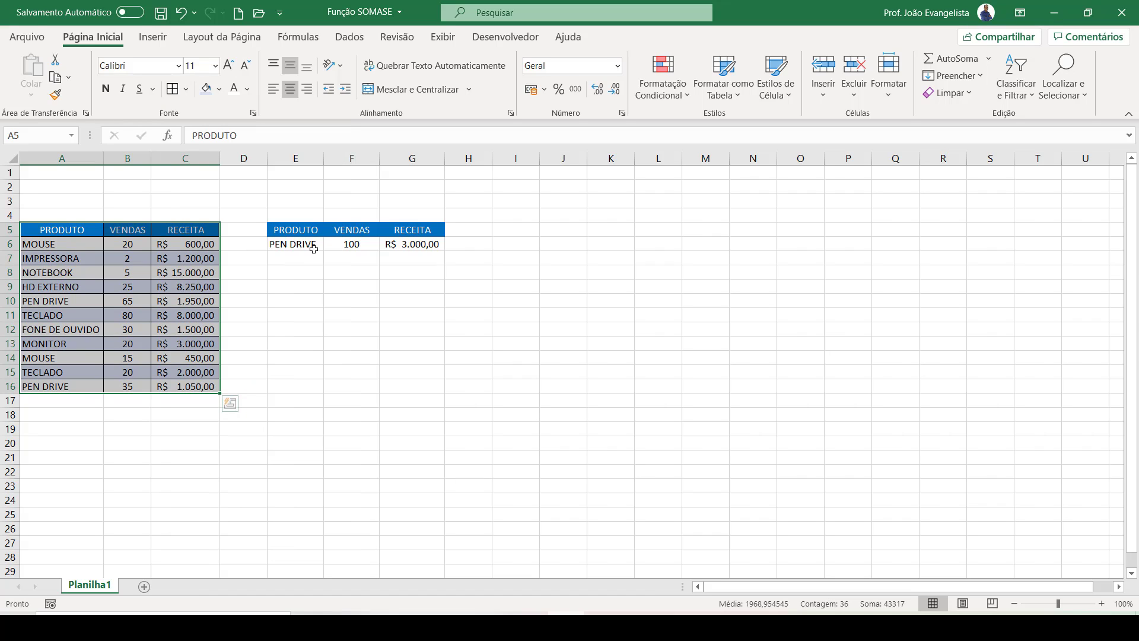
pyautogui.moveTo(297, 231); pyautogui.dragTo(416, 245)
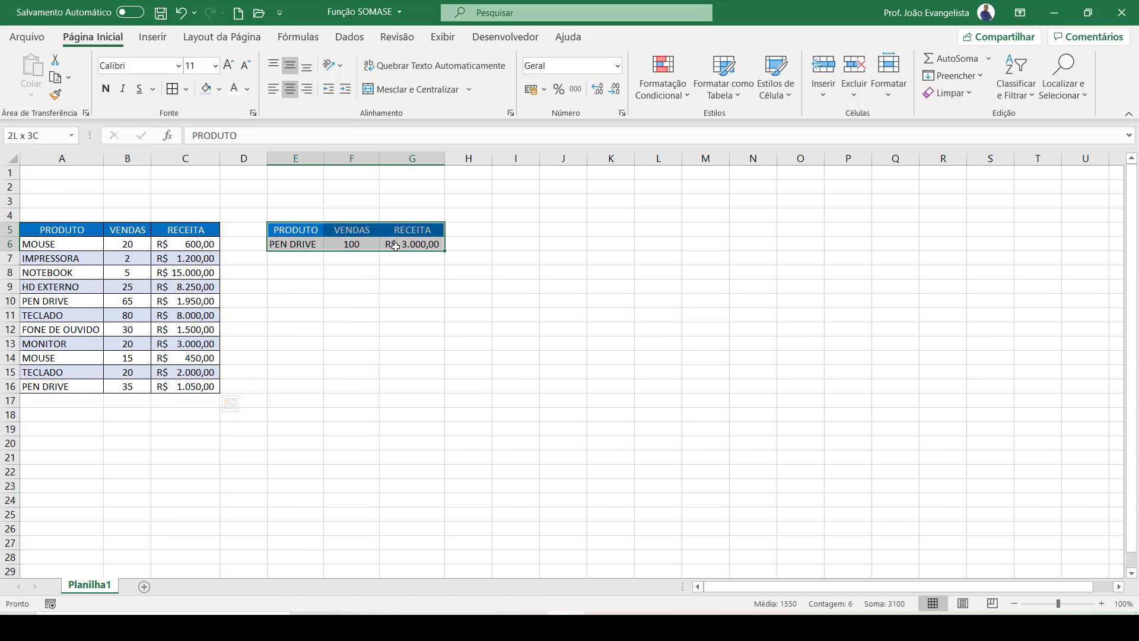
pyautogui.click(172, 89)
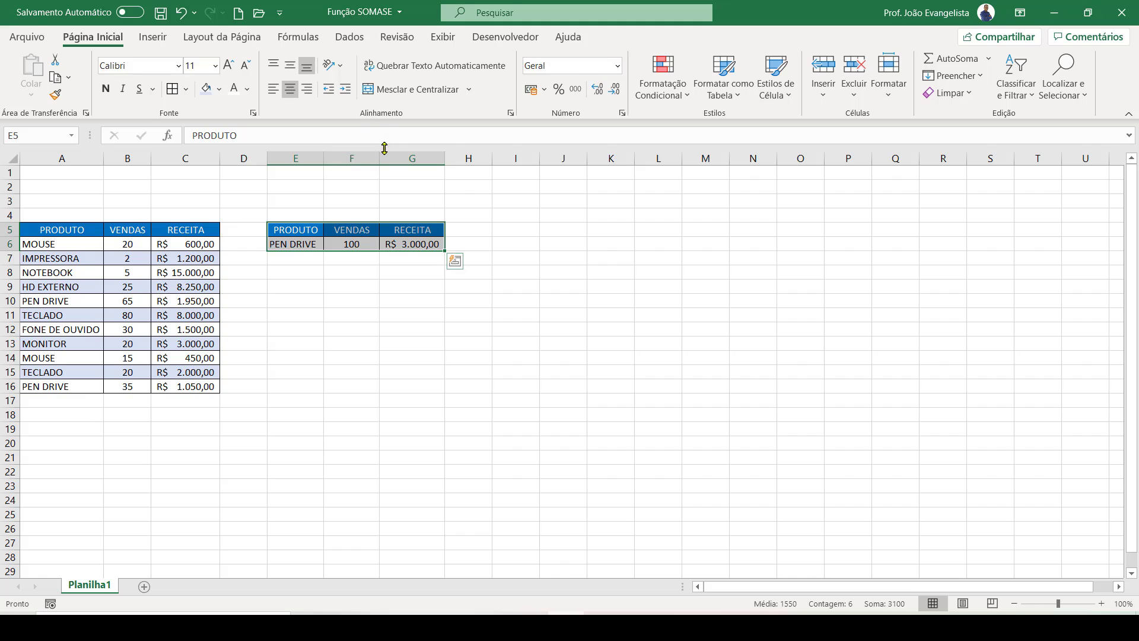
# - Hide the worksheet's gridlines and deselect the summary table
pyautogui.click(444, 38)
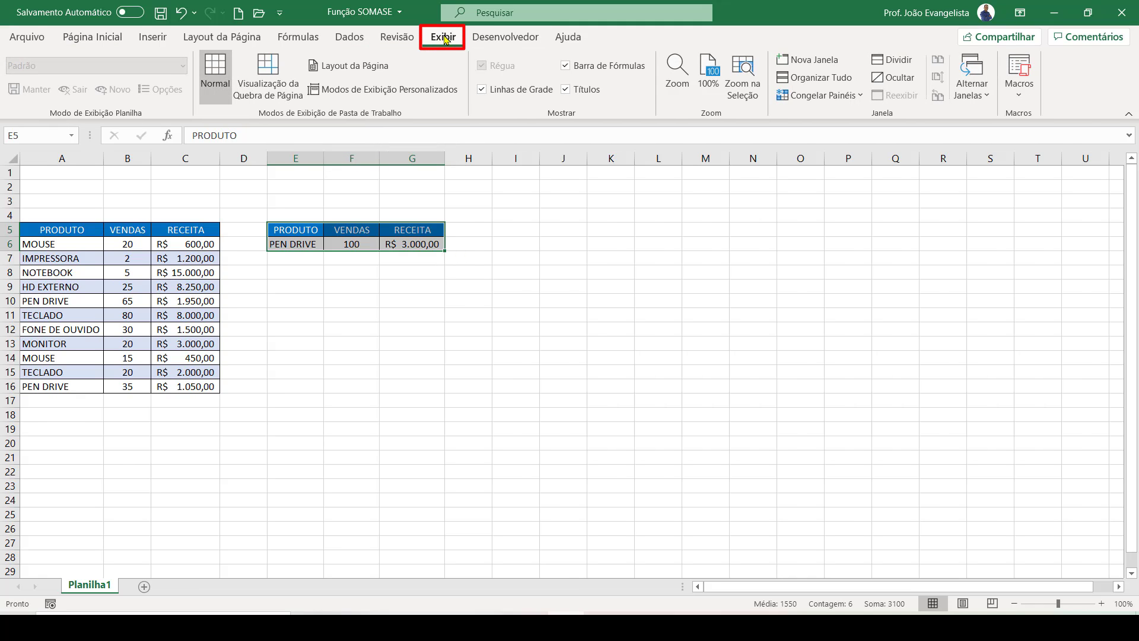
pyautogui.click(507, 90)
pyautogui.click(463, 353)
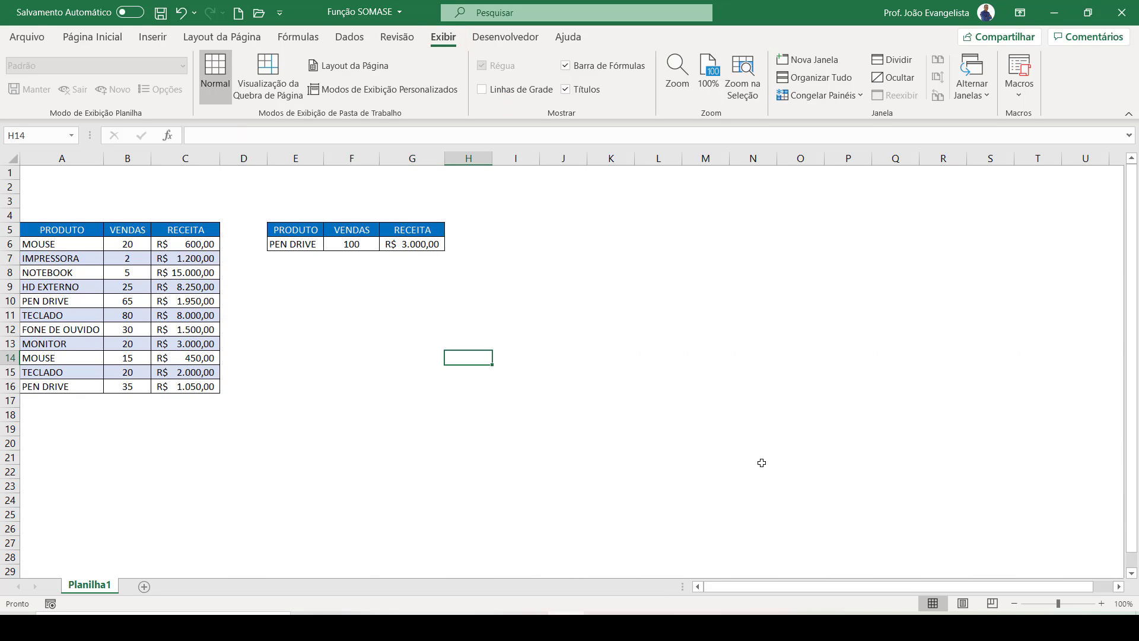